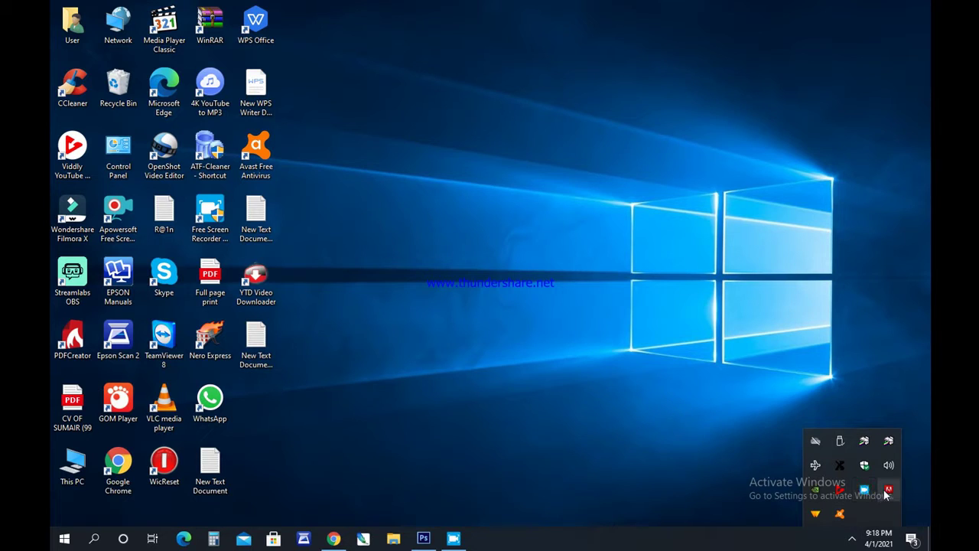
Switch to Photoshop and create a new 3000 × 3000 pixel RGB document with a white background
{"action": "left_click", "coordinate": [425, 539]}
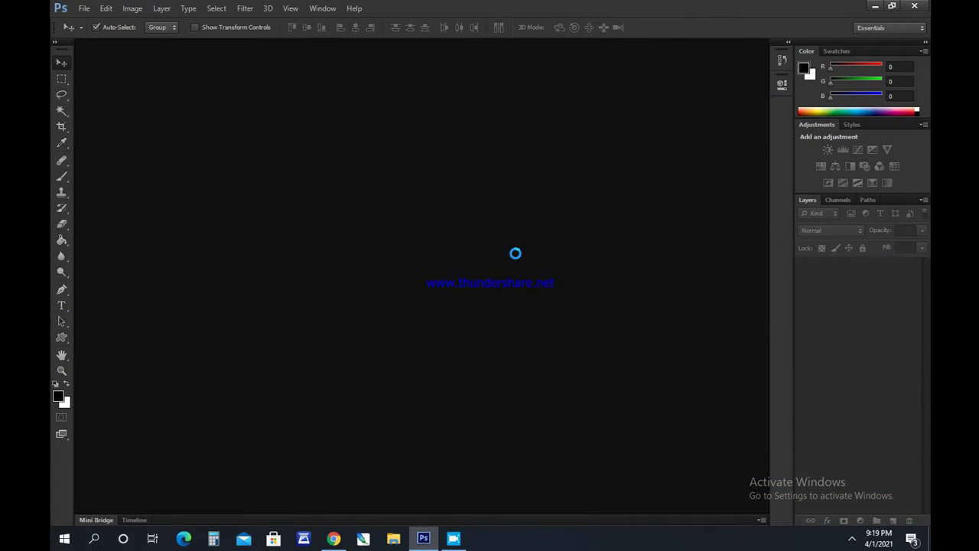
{"action": "key", "text": "ctrl+n"}
{"action": "left_click", "coordinate": [644, 245]}
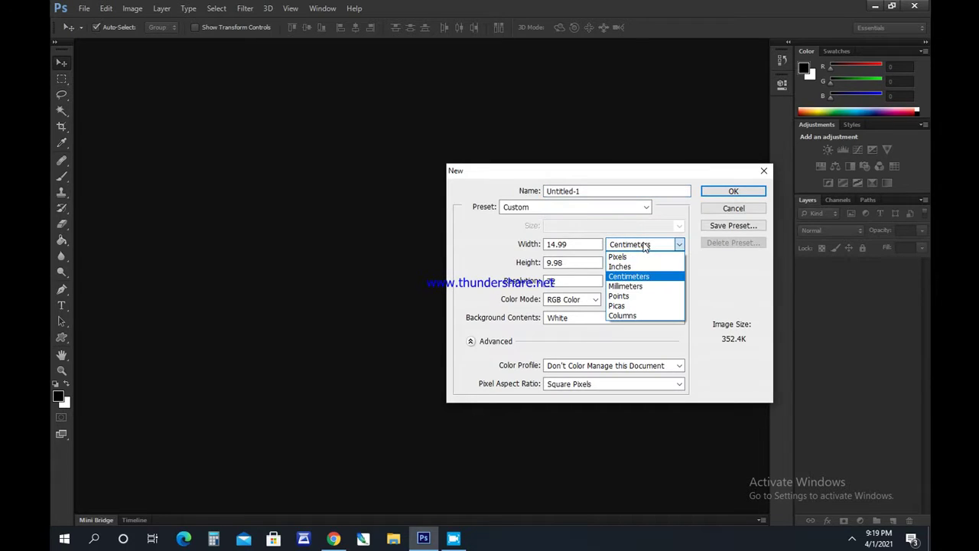
{"action": "left_click", "coordinate": [633, 257]}
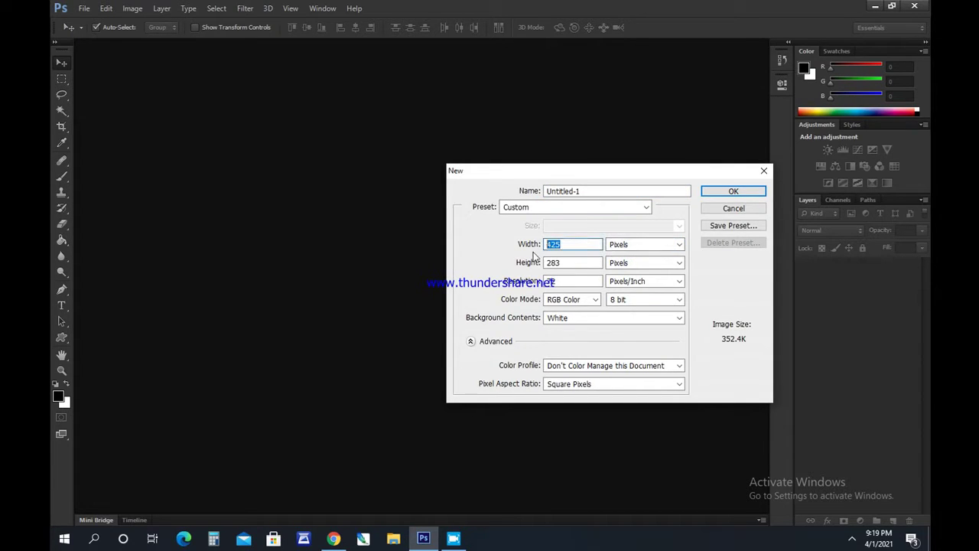
{"action": "type", "text": "300"}
{"action": "key", "text": "Tab"}
{"action": "key", "text": "Tab"}
{"action": "type", "text": "300"}
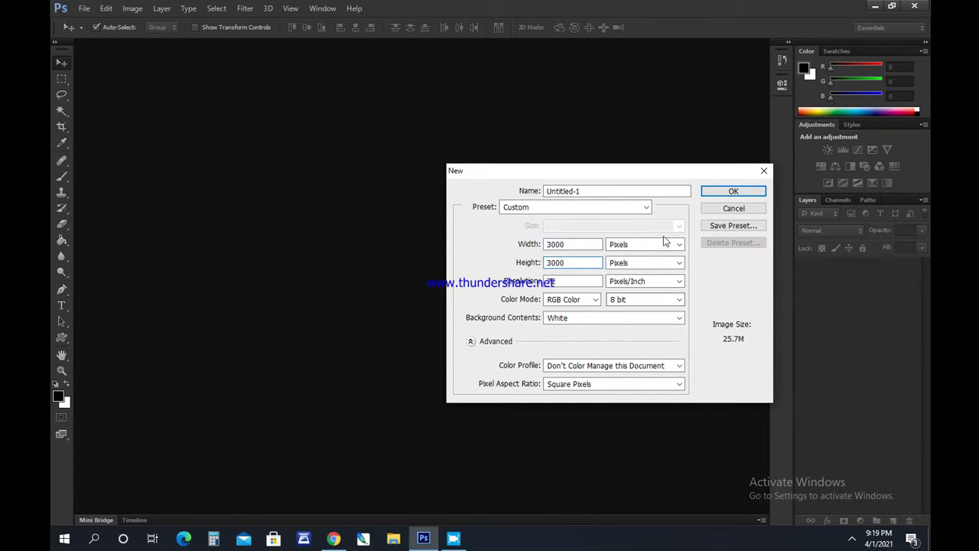
{"action": "left_click", "coordinate": [723, 191]}
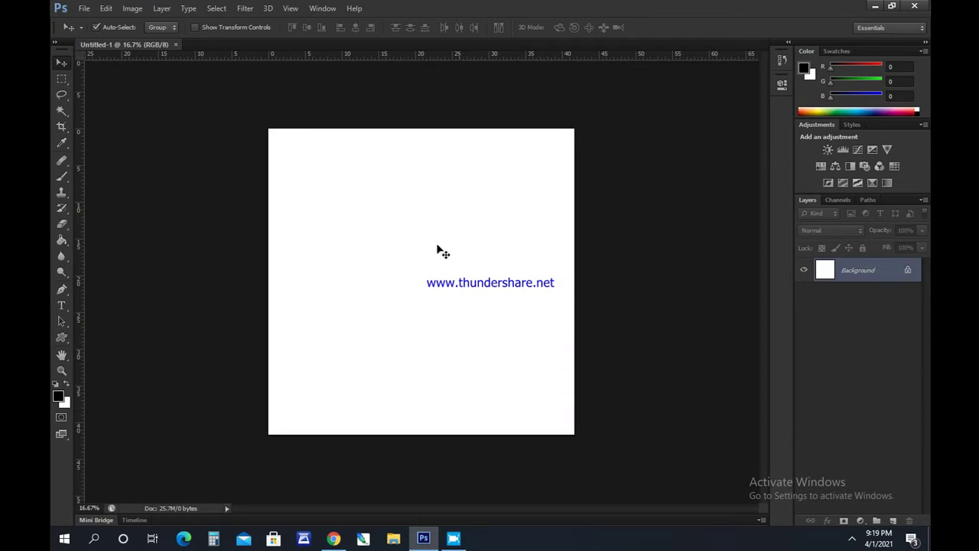
Place the tea 8 image from the Downloads folder into the new document
{"action": "left_click", "coordinate": [393, 538]}
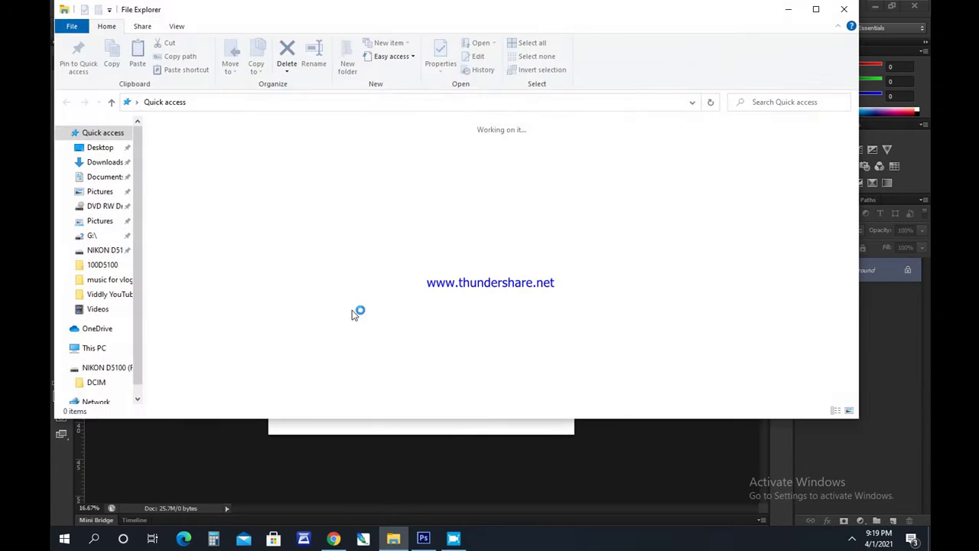
{"action": "left_click", "coordinate": [99, 165]}
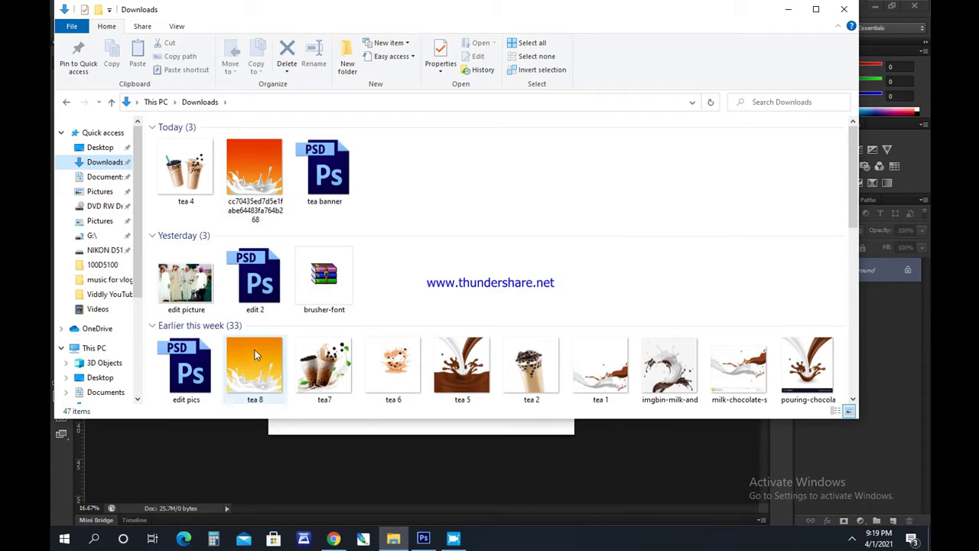
{"action": "left_click_drag", "start_coordinate": [255, 350], "coordinate": [415, 372]}
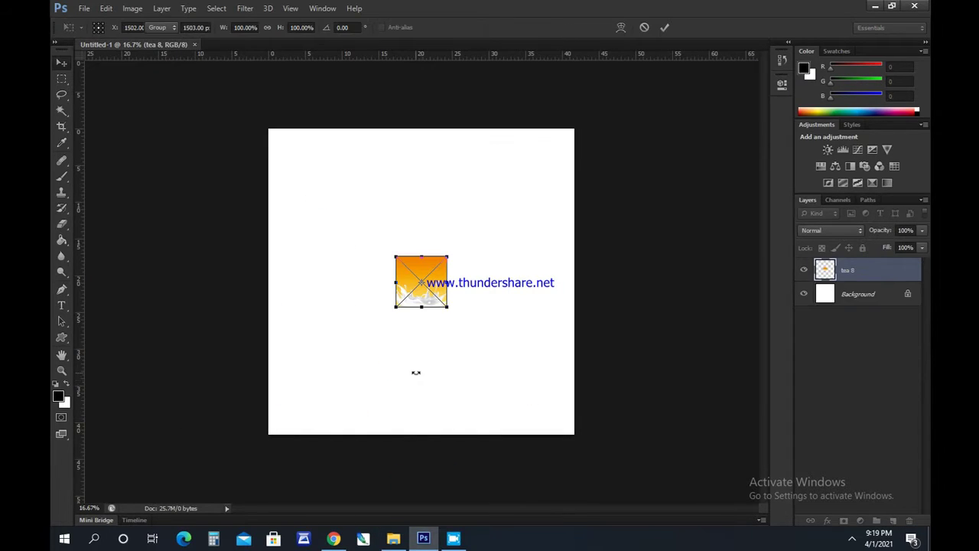
{"action": "key", "text": "Return"}
Scale the tea 8 image up to about 583% so it nearly fills the canvas
{"action": "key", "text": "ctrl+t"}
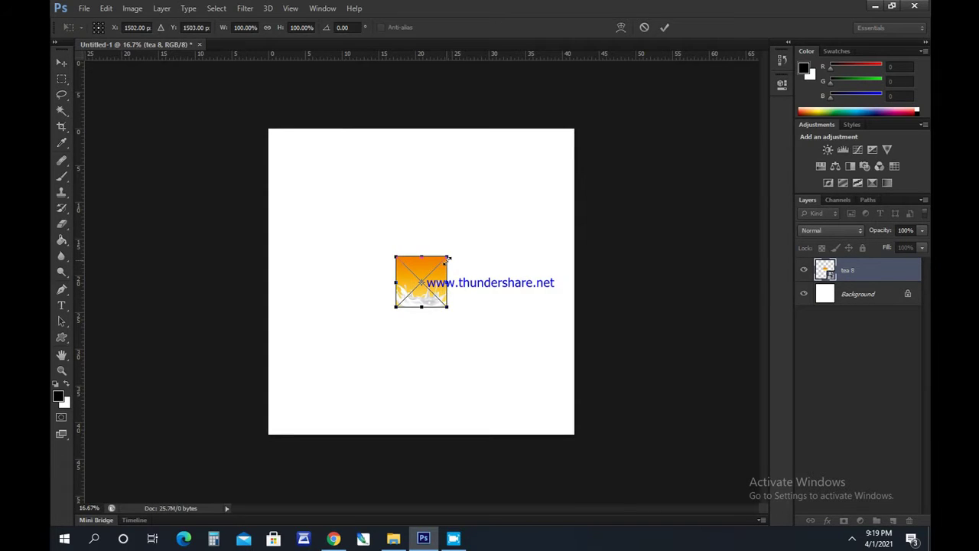
{"action": "left_click_drag", "start_coordinate": [448, 258], "coordinate": [589, 154]}
{"action": "left_click_drag", "start_coordinate": [390, 315], "coordinate": [269, 425]}
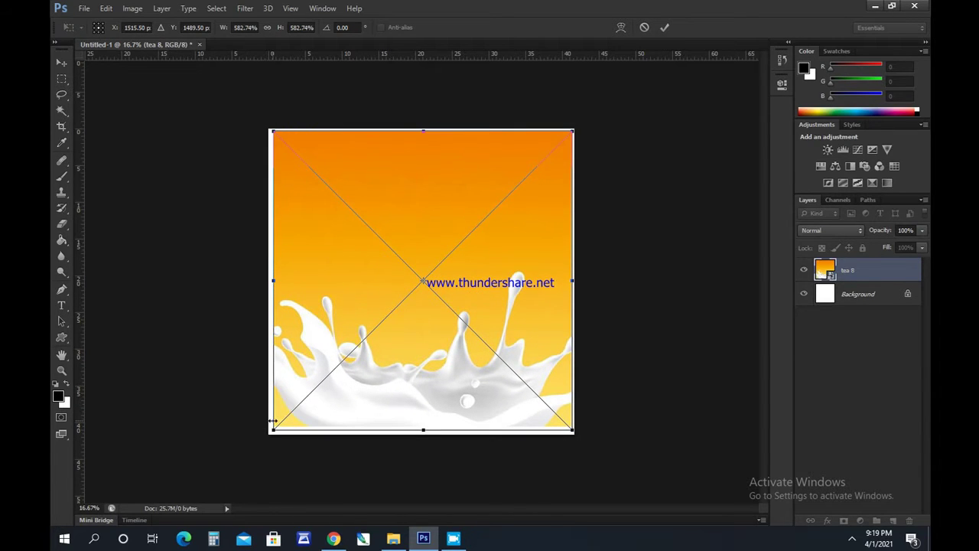
{"action": "key", "text": "Return"}
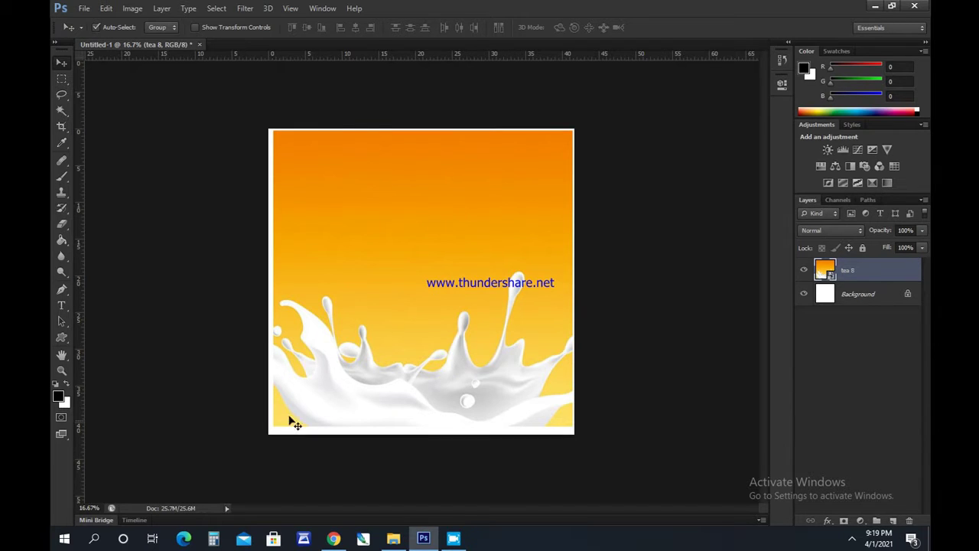
Place the tea 4 image of the two bubble tea cups from the Downloads folder onto the canvas
{"action": "left_click", "coordinate": [391, 541]}
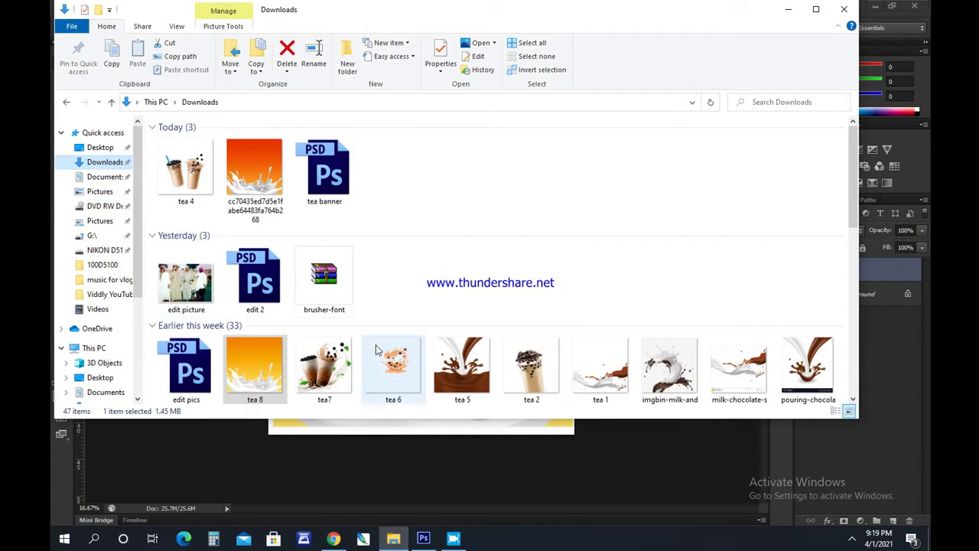
{"action": "left_click_drag", "start_coordinate": [186, 168], "coordinate": [416, 317]}
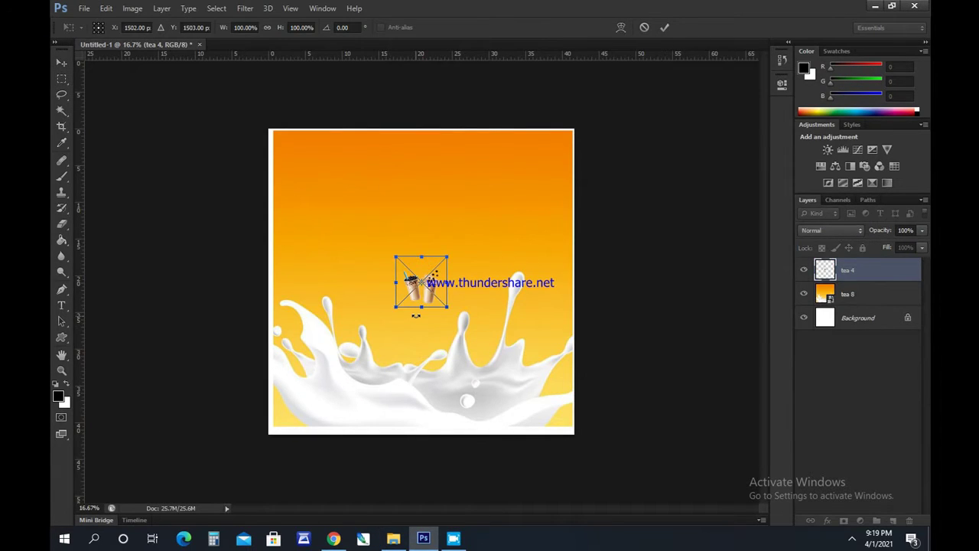
{"action": "key", "text": "Return"}
Scale the tea 4 cups to about 431% and lower them into the milk splash
{"action": "key", "text": "ctrl+t"}
{"action": "left_click_drag", "start_coordinate": [449, 256], "coordinate": [531, 173]}
{"action": "left_click_drag", "start_coordinate": [398, 308], "coordinate": [310, 394]}
{"action": "key", "text": "Return"}
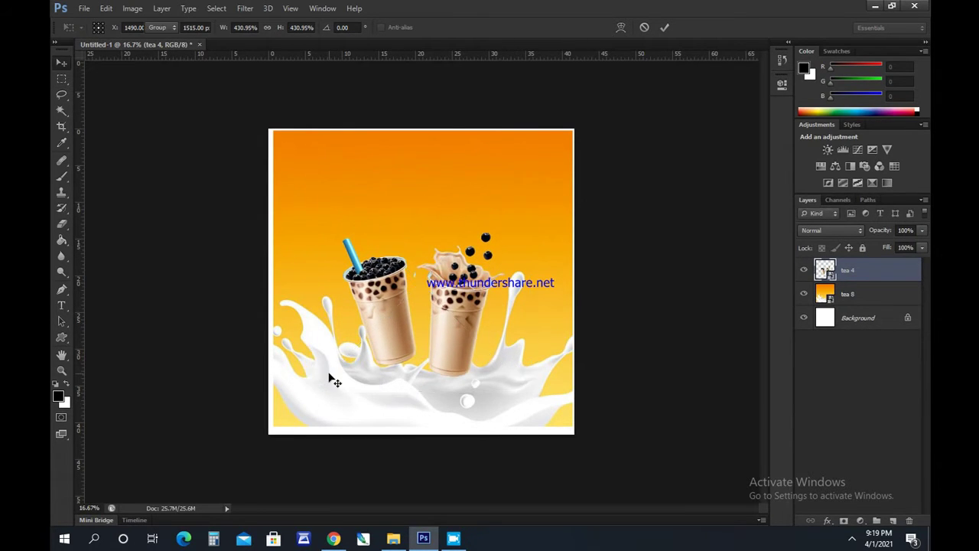
{"action": "left_click_drag", "start_coordinate": [446, 335], "coordinate": [444, 371]}
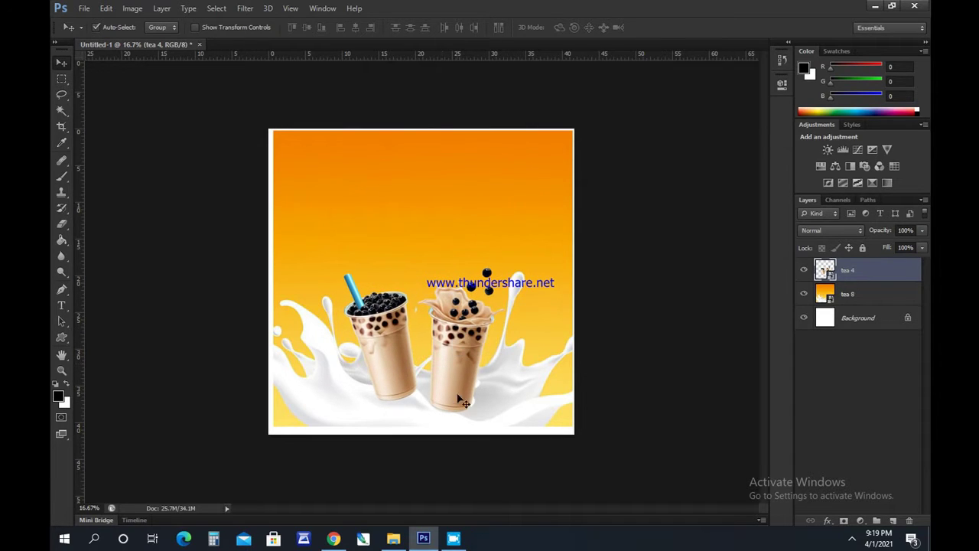
Enlarge the two cups further and reposition them centrally over the milk splash
{"action": "key", "text": "ctrl+t"}
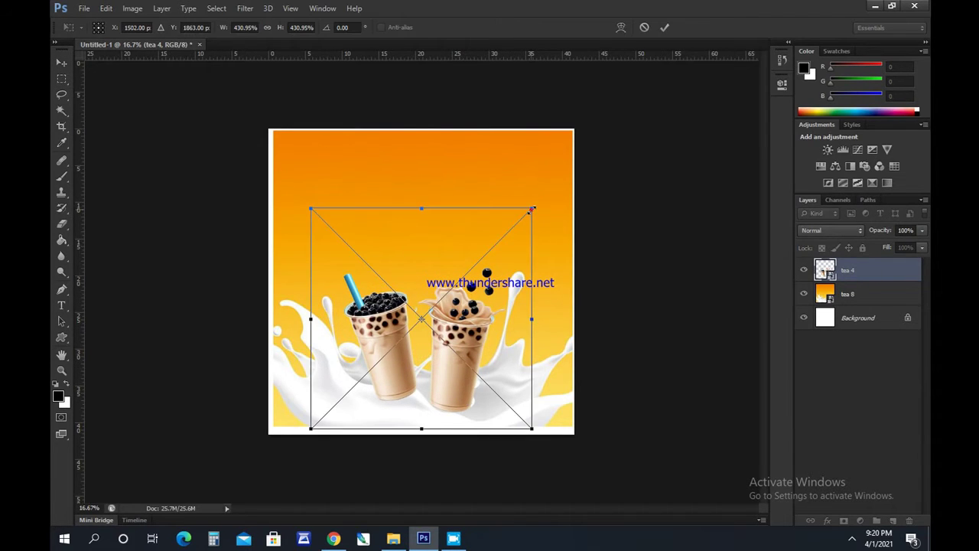
{"action": "left_click_drag", "start_coordinate": [532, 209], "coordinate": [592, 172]}
{"action": "key", "text": "Return"}
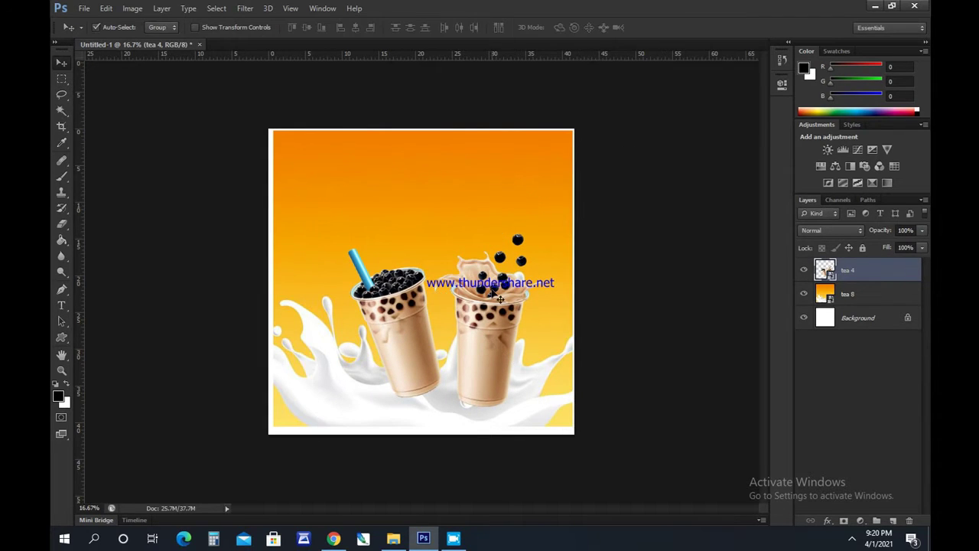
{"action": "left_click_drag", "start_coordinate": [491, 296], "coordinate": [475, 312]}
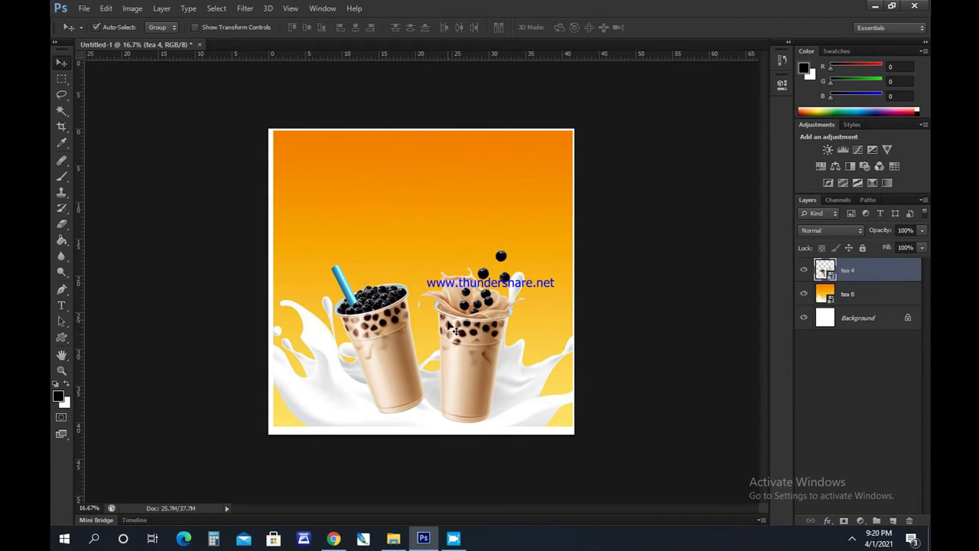
Nudge the orange tea 8 background slightly left and shift the tea 4 cups slightly right
{"action": "left_click", "coordinate": [465, 248]}
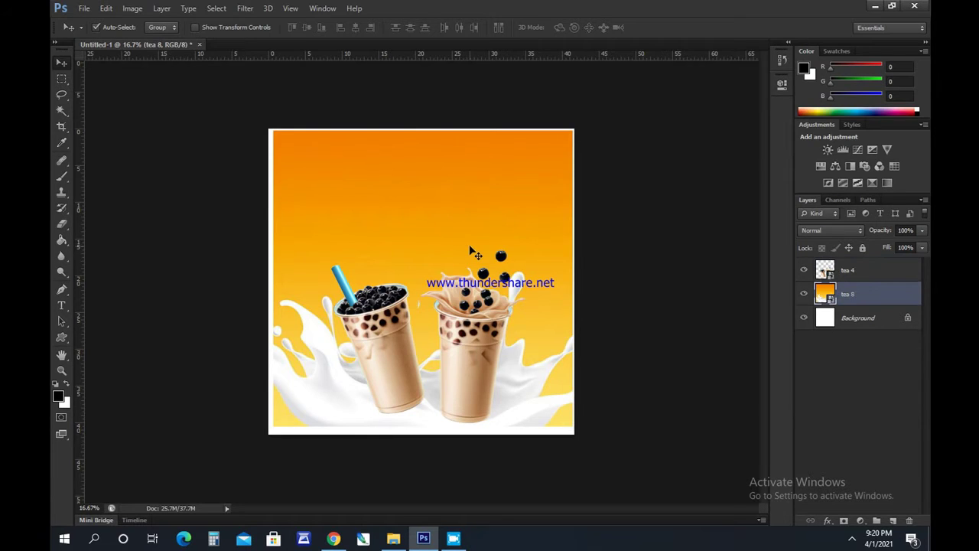
{"action": "key", "text": "shift+Left"}
{"action": "key", "text": "shift+Left"}
{"action": "key", "text": "shift+Left"}
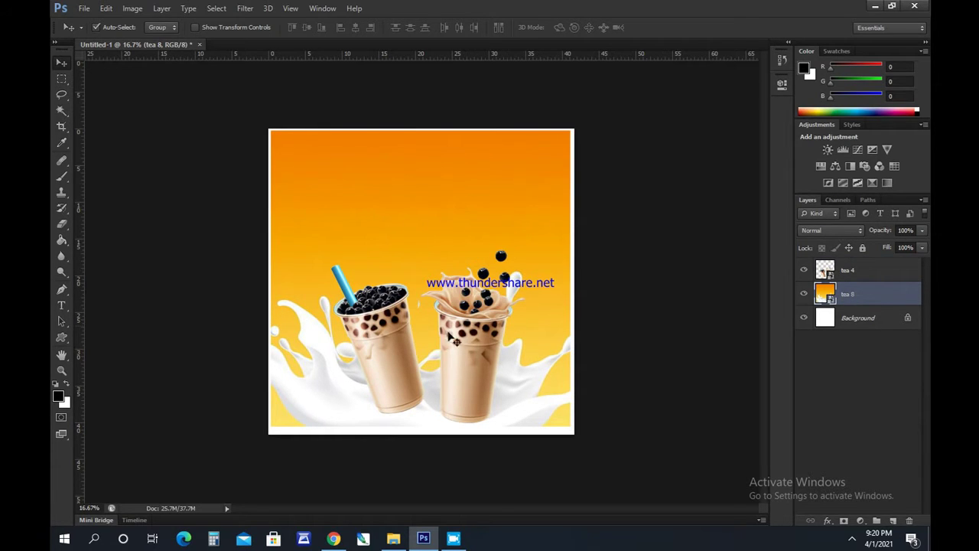
{"action": "left_click_drag", "start_coordinate": [453, 341], "coordinate": [466, 344]}
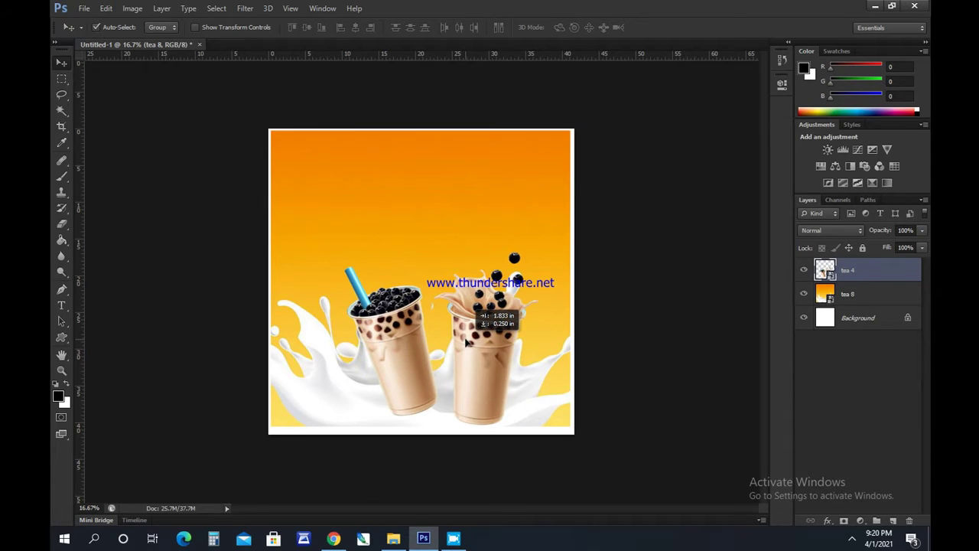
Place the tea 6 splash image from the Downloads folder onto the canvas
{"action": "left_click", "coordinate": [393, 539]}
{"action": "left_click", "coordinate": [389, 361]}
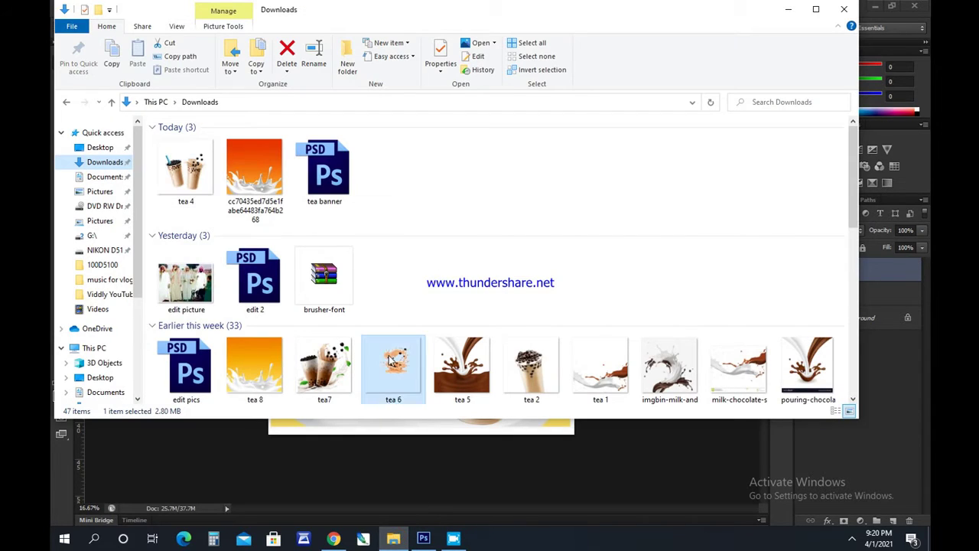
{"action": "left_click_drag", "start_coordinate": [390, 361], "coordinate": [479, 248]}
{"action": "key", "text": "Return"}
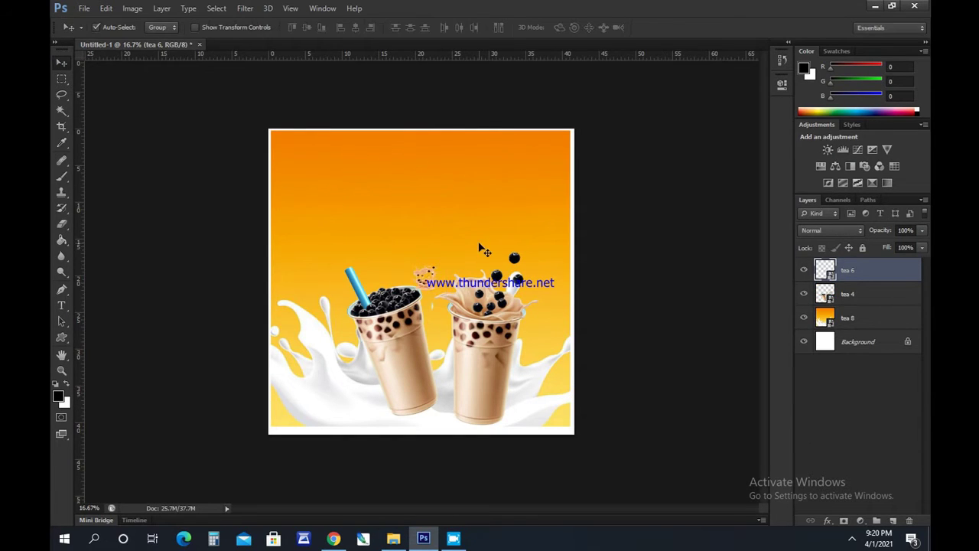
Scale the tea 6 splash to about 380% and position it just above the right cup
{"action": "key", "text": "ctrl+t"}
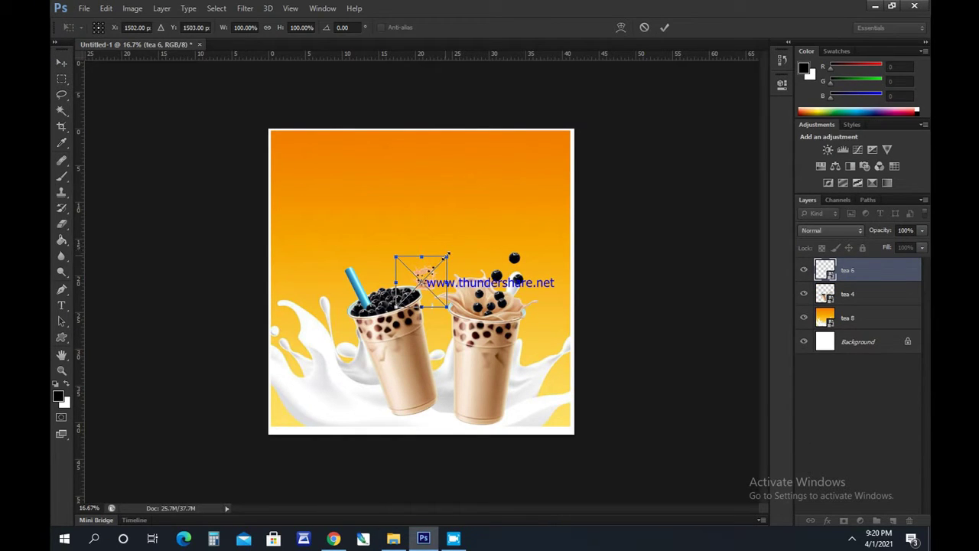
{"action": "left_click_drag", "start_coordinate": [446, 255], "coordinate": [625, 148]}
{"action": "key", "text": "Return"}
{"action": "left_click_drag", "start_coordinate": [535, 249], "coordinate": [526, 300]}
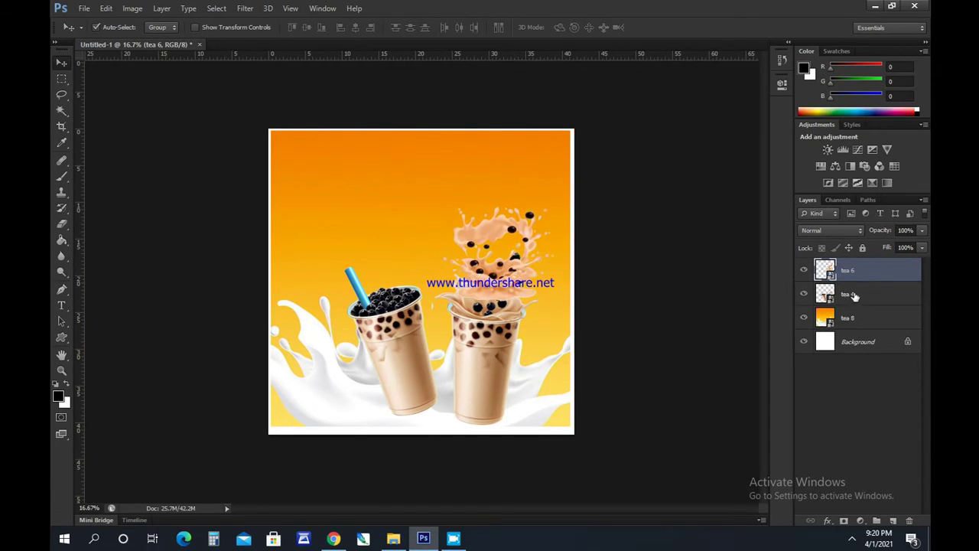
Stack the tea 4 layer above tea 6, and enlarge the splash to about 462%, aligned over the right cup
{"action": "left_click_drag", "start_coordinate": [851, 293], "coordinate": [849, 269]}
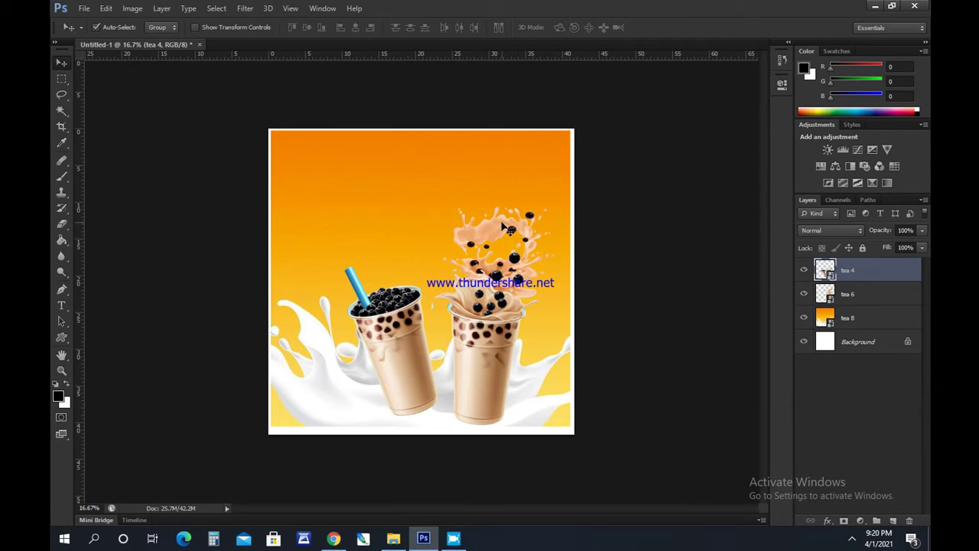
{"action": "mouse_move", "coordinate": [505, 228]}
{"action": "left_mouse_down"}
{"action": "mouse_move", "coordinate": [502, 201]}
{"action": "mouse_move", "coordinate": [503, 223]}
{"action": "left_mouse_up"}
{"action": "key", "text": "ctrl+t"}
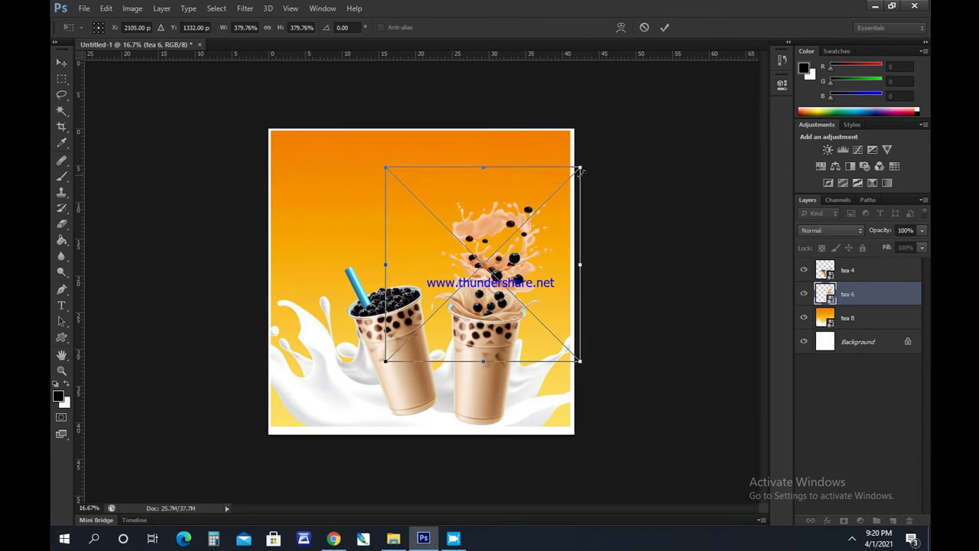
{"action": "left_click_drag", "start_coordinate": [583, 167], "coordinate": [627, 125]}
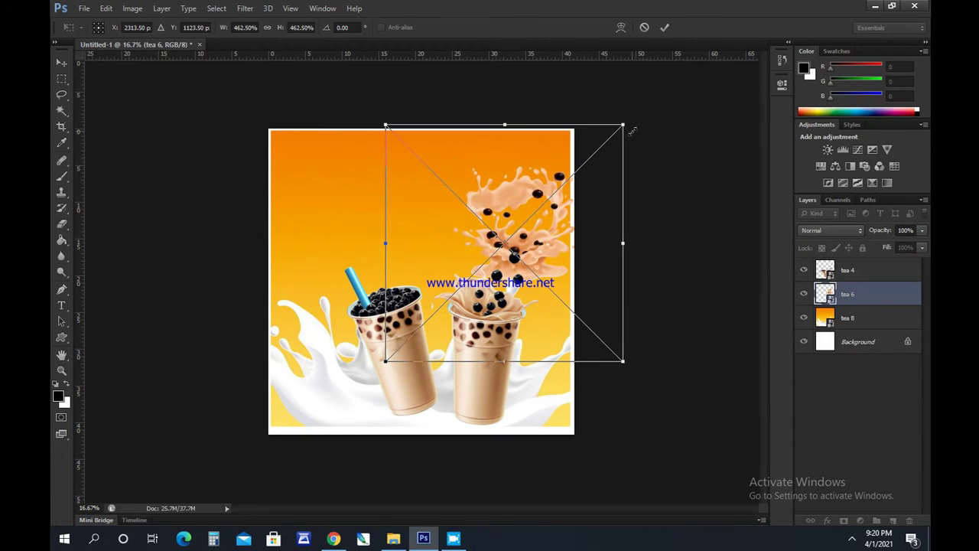
{"action": "key", "text": "Return"}
{"action": "left_click_drag", "start_coordinate": [513, 197], "coordinate": [493, 210]}
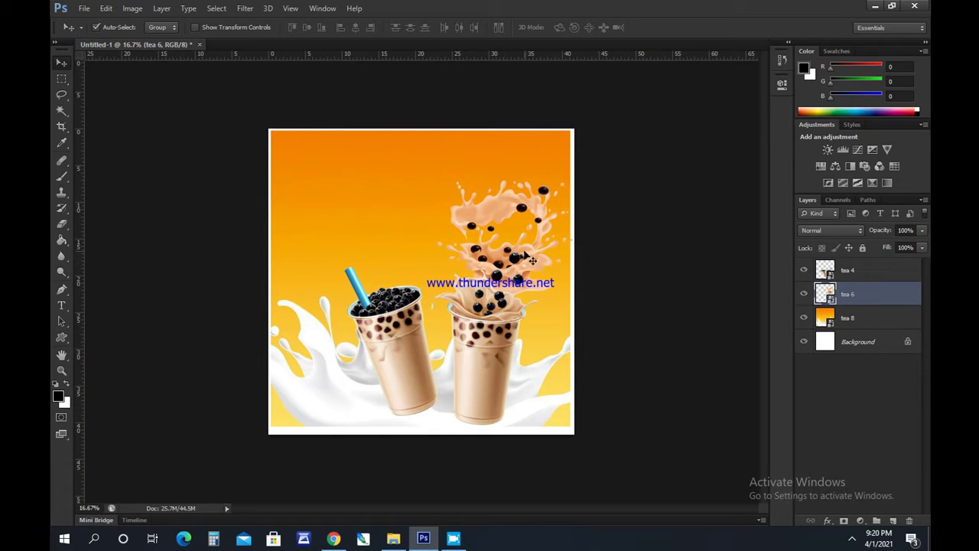
Rasterize the tea 6 layer and adjust its Hue/Saturation to hue +1, saturation -6 and lightness +13
{"action": "right_click", "coordinate": [881, 300]}
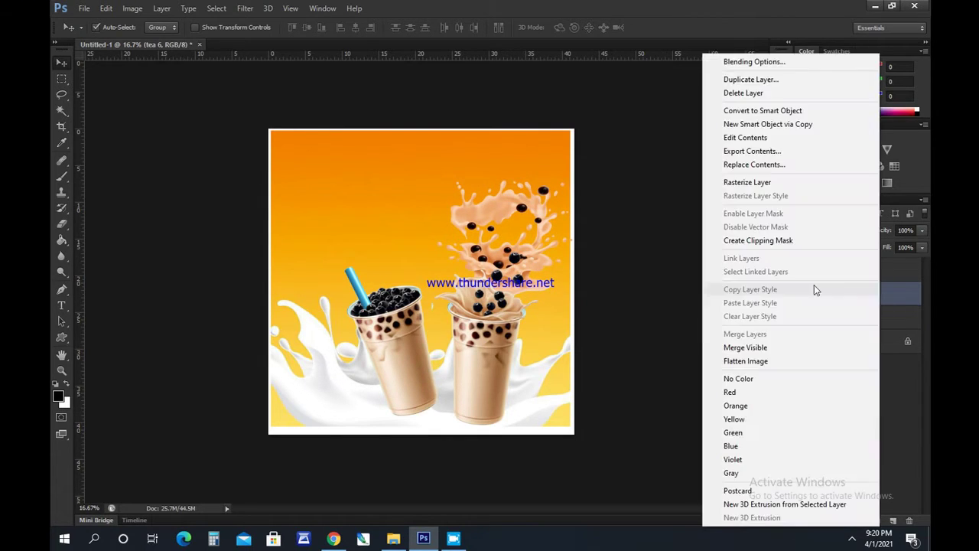
{"action": "left_click", "coordinate": [746, 183]}
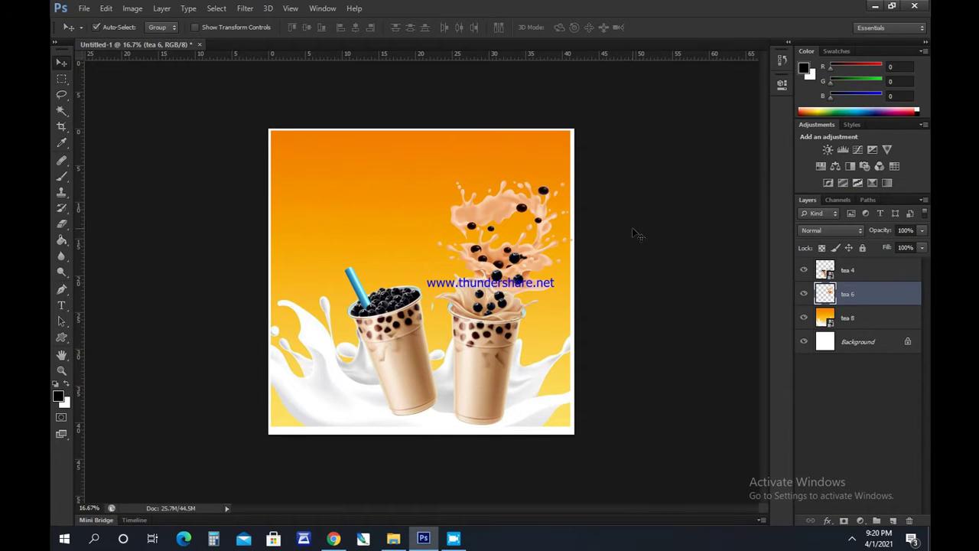
{"action": "key", "text": "ctrl+u"}
{"action": "left_click_drag", "start_coordinate": [628, 142], "coordinate": [722, 203]}
{"action": "left_click_drag", "start_coordinate": [680, 276], "coordinate": [684, 334]}
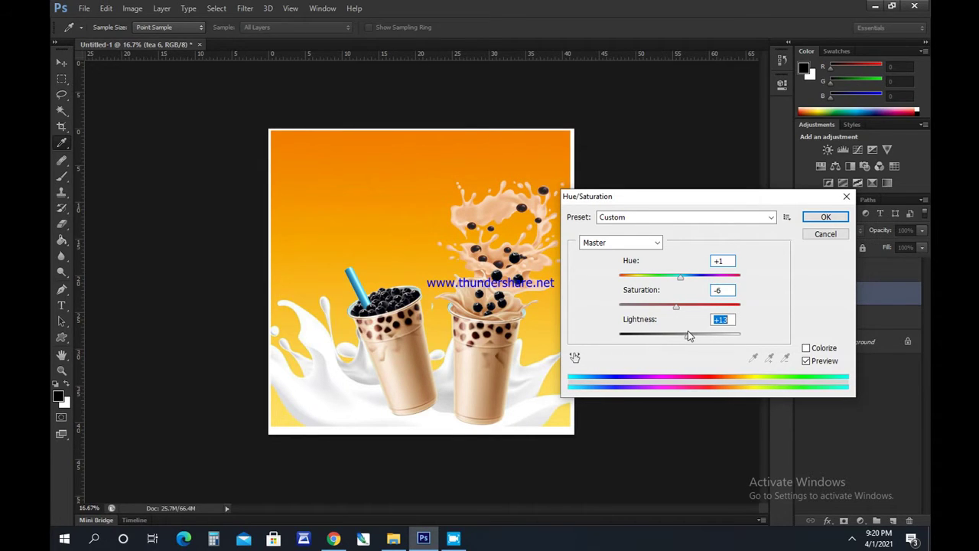
{"action": "left_click", "coordinate": [825, 216]}
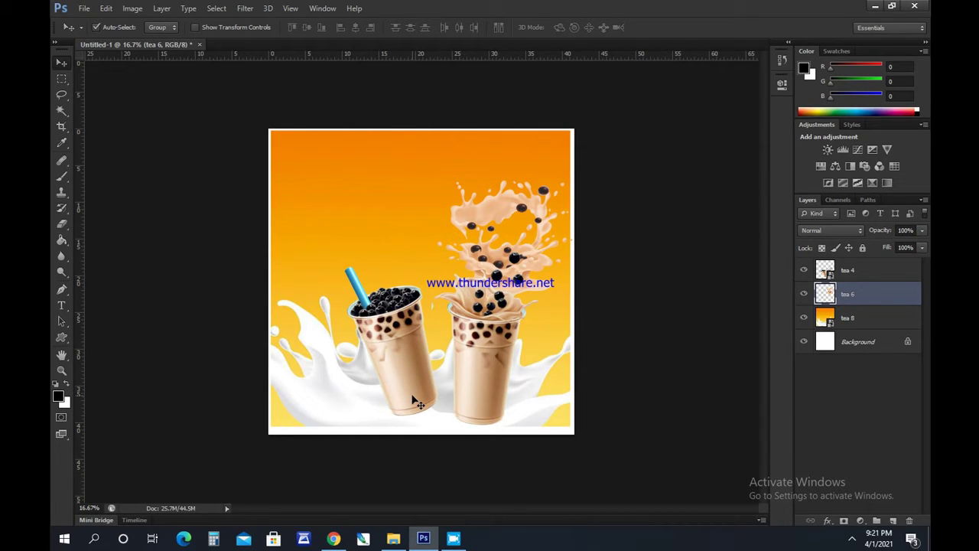
Set the Type tool's font to Brusher and its size to 109 pt
{"action": "left_click", "coordinate": [64, 305]}
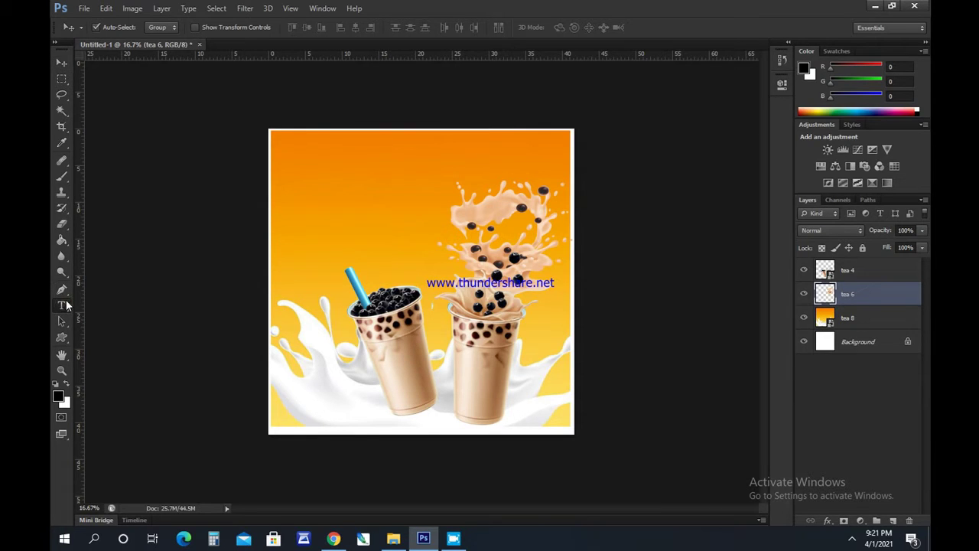
{"action": "left_click", "coordinate": [180, 28]}
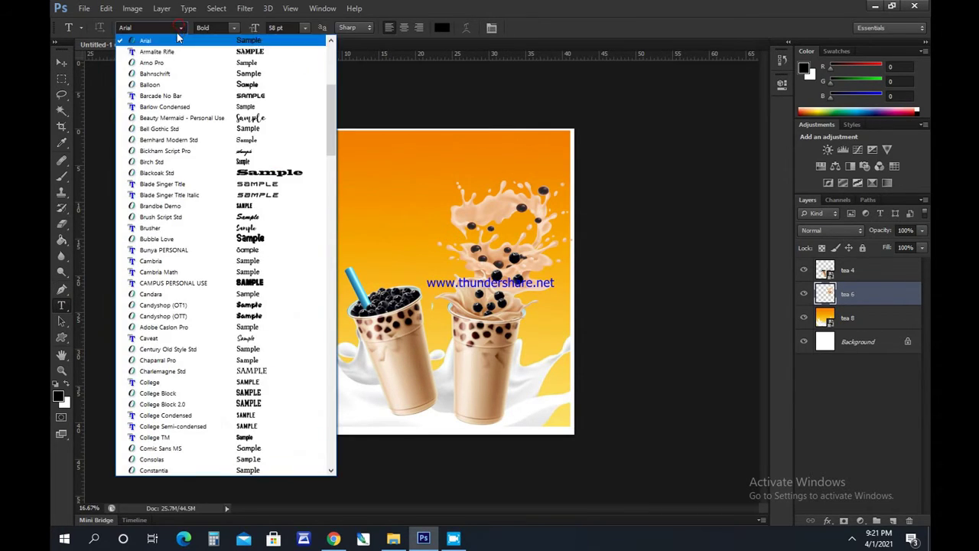
{"action": "scroll", "coordinate": [197, 185], "scroll_direction": "up", "scroll_amount": 3}
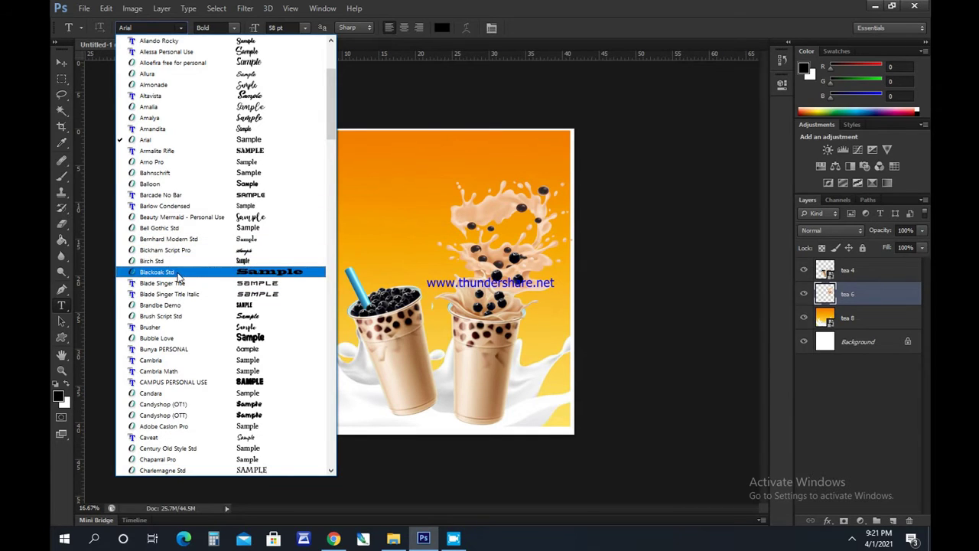
{"action": "left_click", "coordinate": [174, 327]}
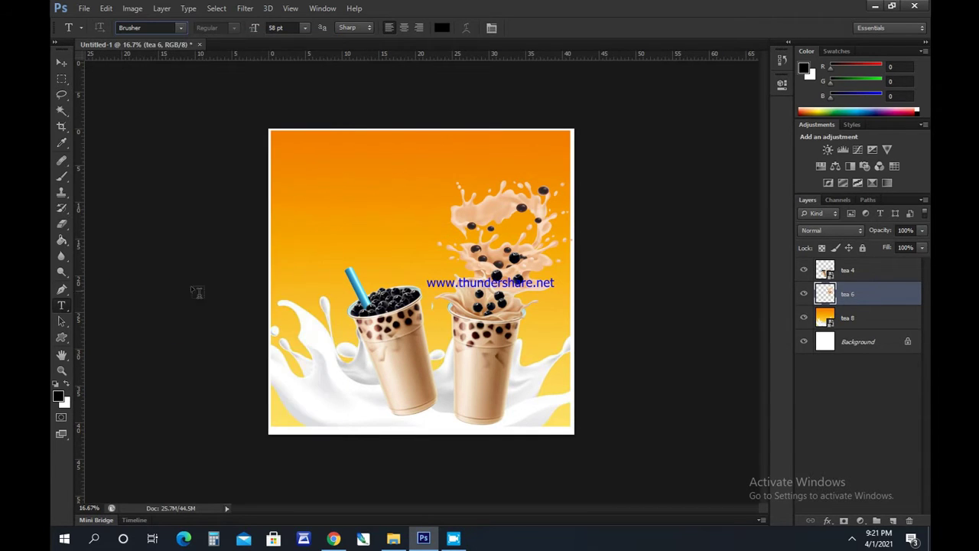
{"action": "left_click", "coordinate": [314, 195]}
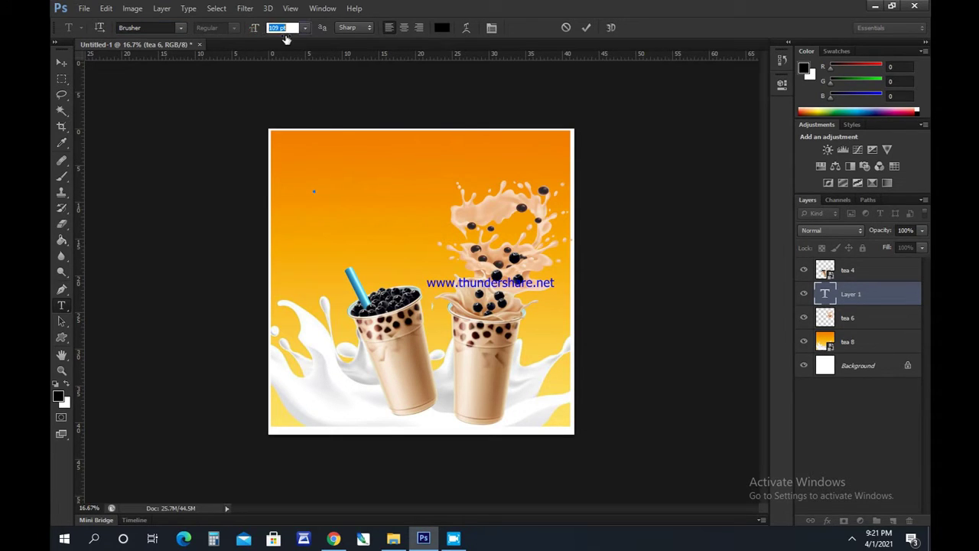
{"action": "left_click", "coordinate": [61, 62]}
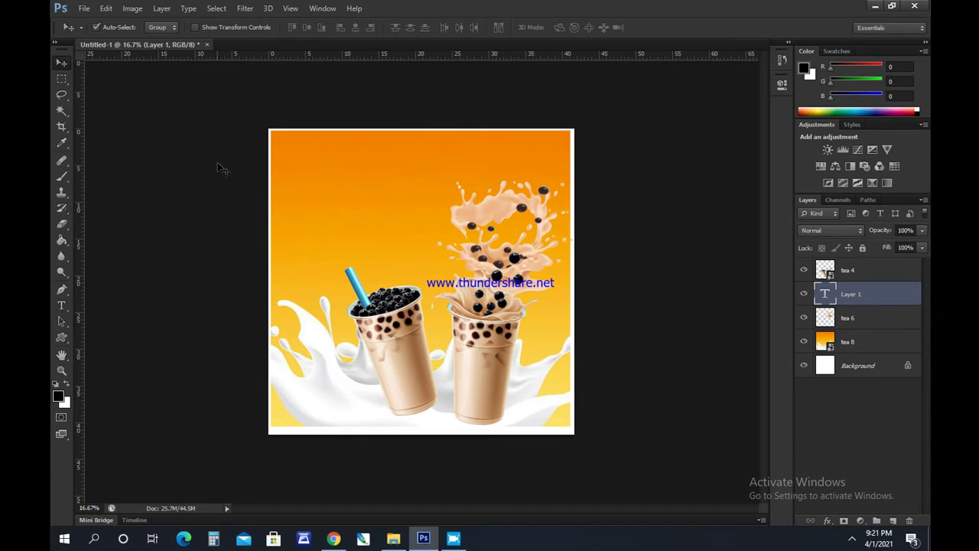
Add the two-line title "Bubble Tea" / "Summer Drink" in 180 pt Brusher on the upper part of the banner
{"action": "key", "text": "t"}
{"action": "left_click", "coordinate": [319, 176]}
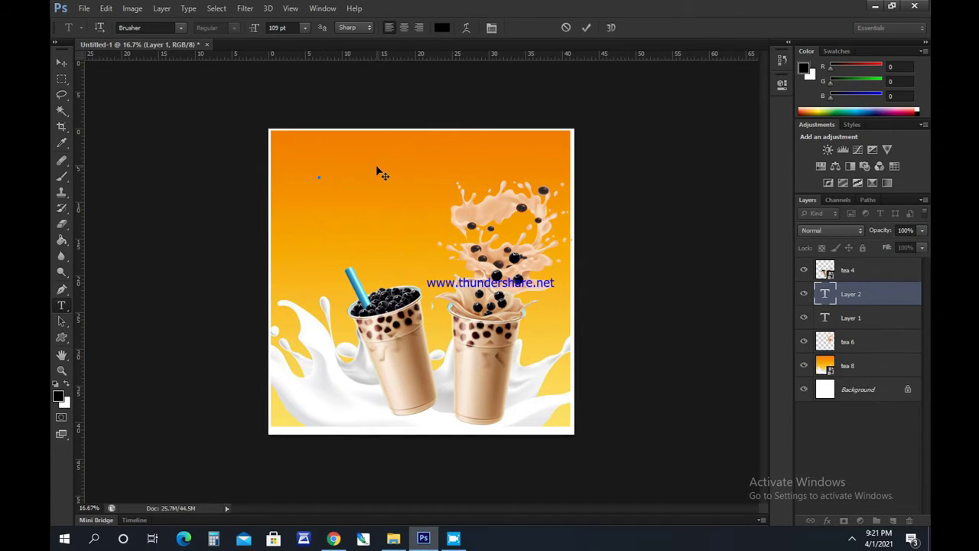
{"action": "left_click_drag", "start_coordinate": [253, 32], "coordinate": [296, 30]}
{"action": "type", "text": "B"}
{"action": "type", "text": "ubb"}
{"action": "type", "text": "le Tea "}
{"action": "type", "text": "S"}
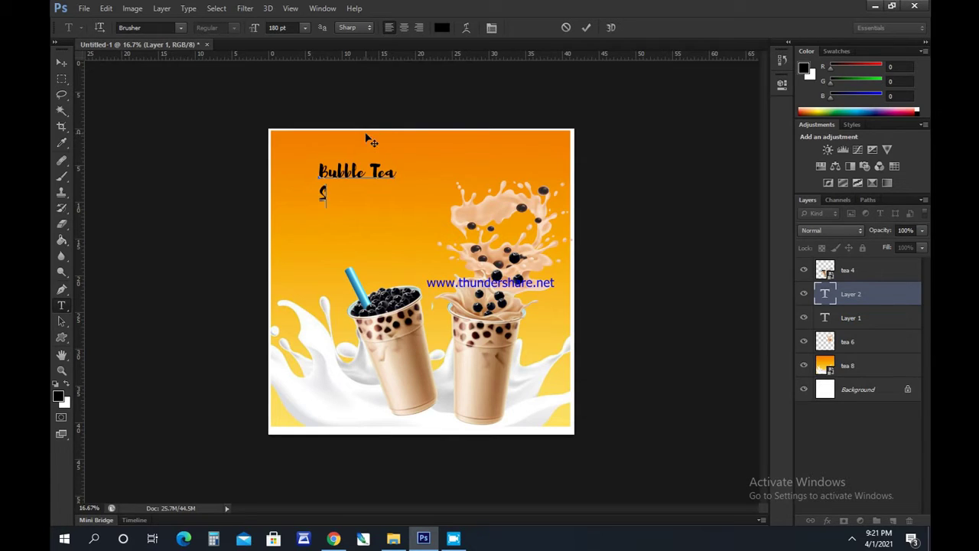
{"action": "type", "text": "ummer Drink"}
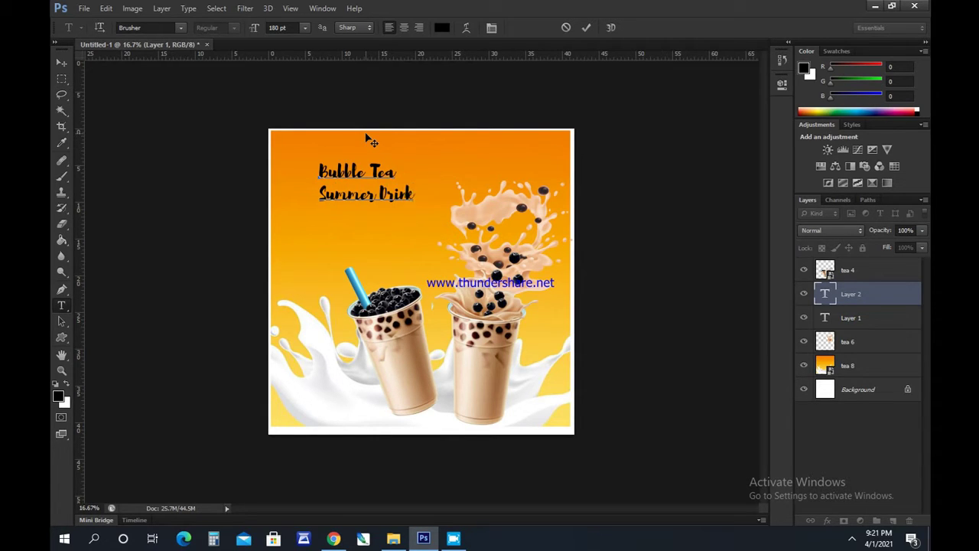
Enlarge the whole title to 414 pt and move it toward the banner's upper-left area
{"action": "key", "text": "ctrl+a"}
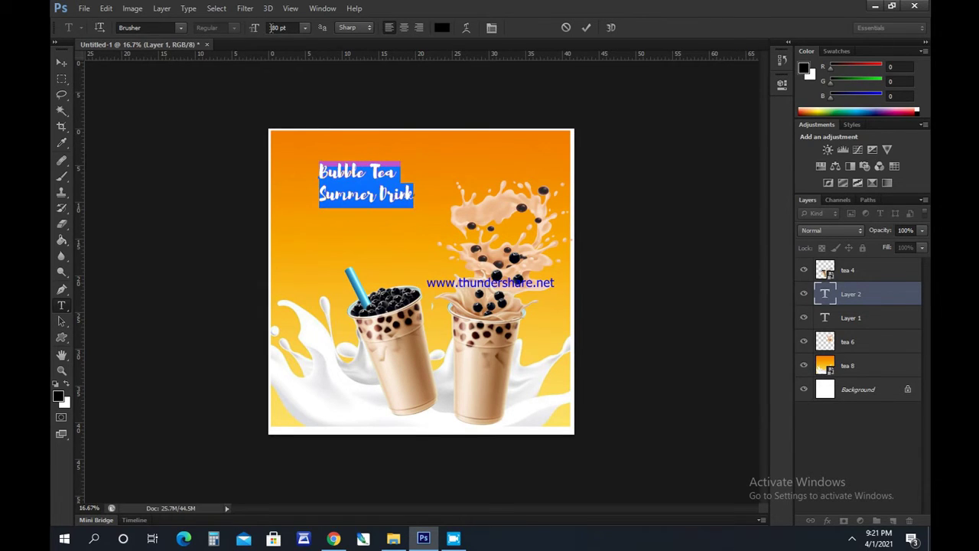
{"action": "left_click_drag", "start_coordinate": [255, 32], "coordinate": [398, 42]}
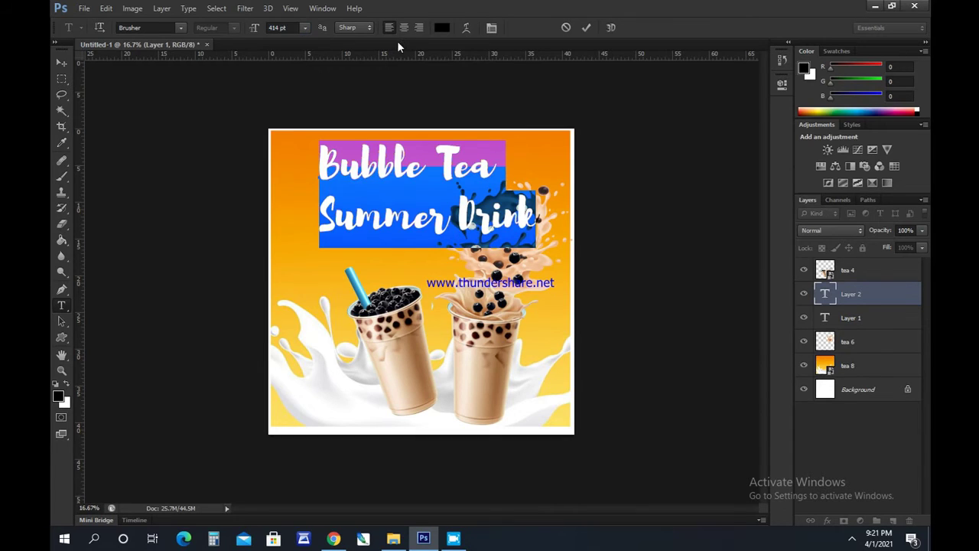
{"action": "left_click", "coordinate": [61, 63]}
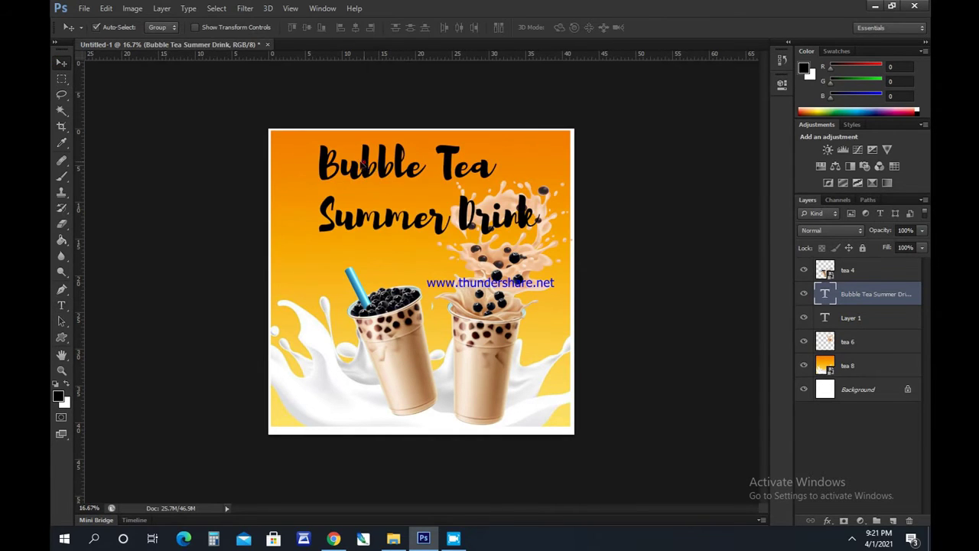
{"action": "left_click_drag", "start_coordinate": [366, 153], "coordinate": [330, 161]}
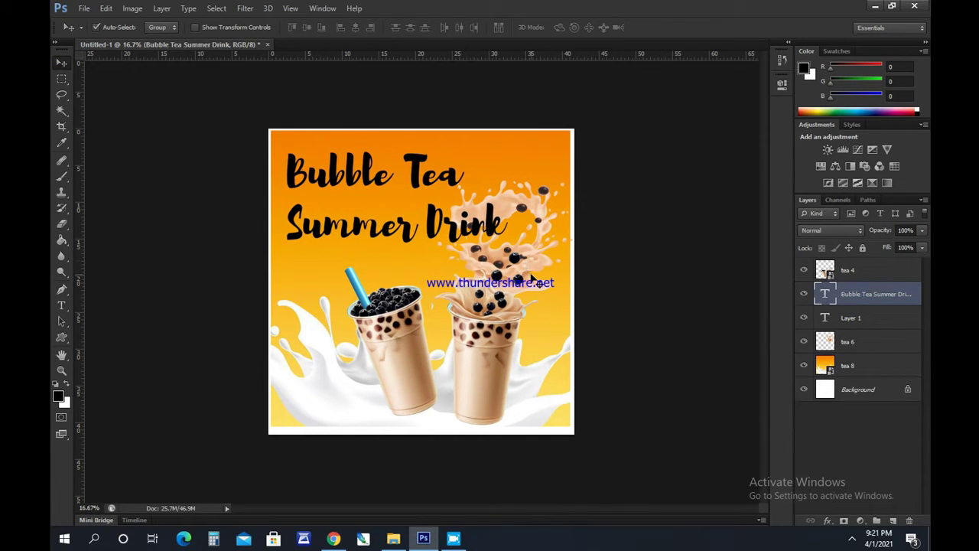
Rotate the title to about -21.6° so it slopes upward, and nudge it slightly up and to the left
{"action": "key", "text": "ctrl+t"}
{"action": "left_click_drag", "start_coordinate": [533, 258], "coordinate": [549, 203]}
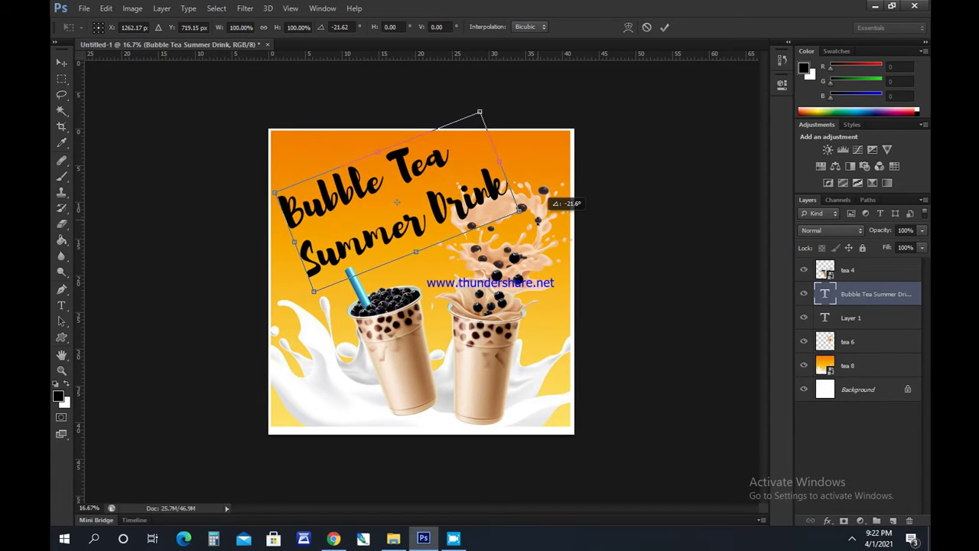
{"action": "key", "text": "Return"}
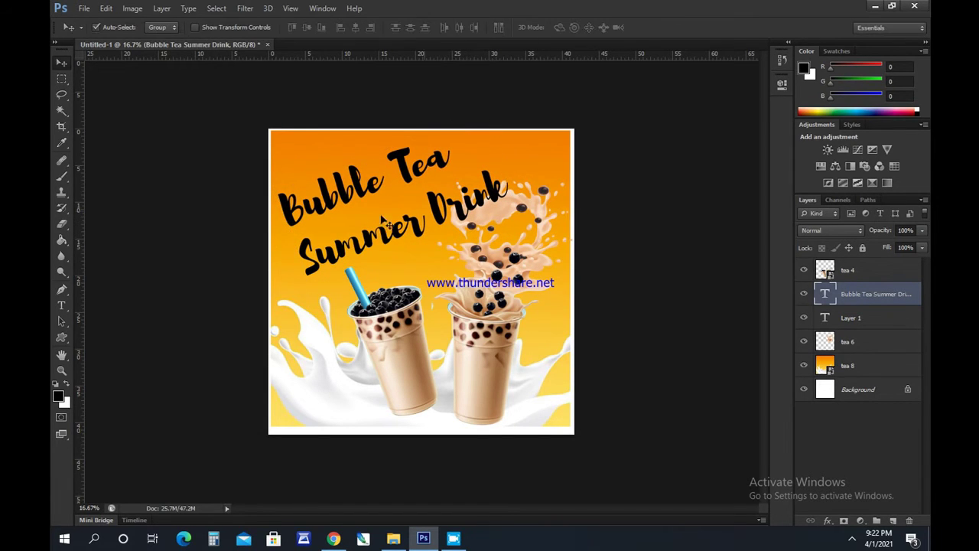
{"action": "left_click_drag", "start_coordinate": [405, 174], "coordinate": [401, 170]}
Recolor the whole title text to the dark brown #281c1c
{"action": "left_click", "coordinate": [62, 305]}
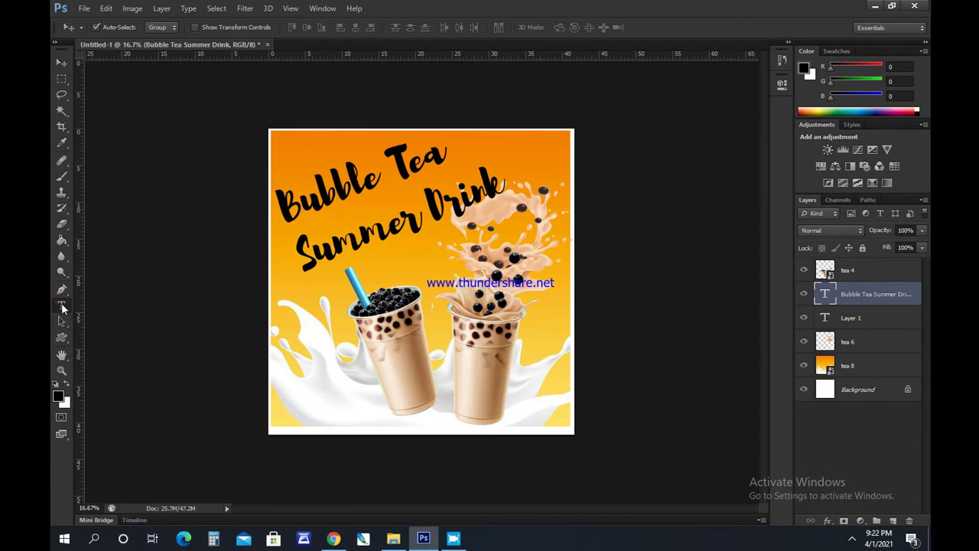
{"action": "left_click", "coordinate": [298, 221]}
{"action": "key", "text": "ctrl+a"}
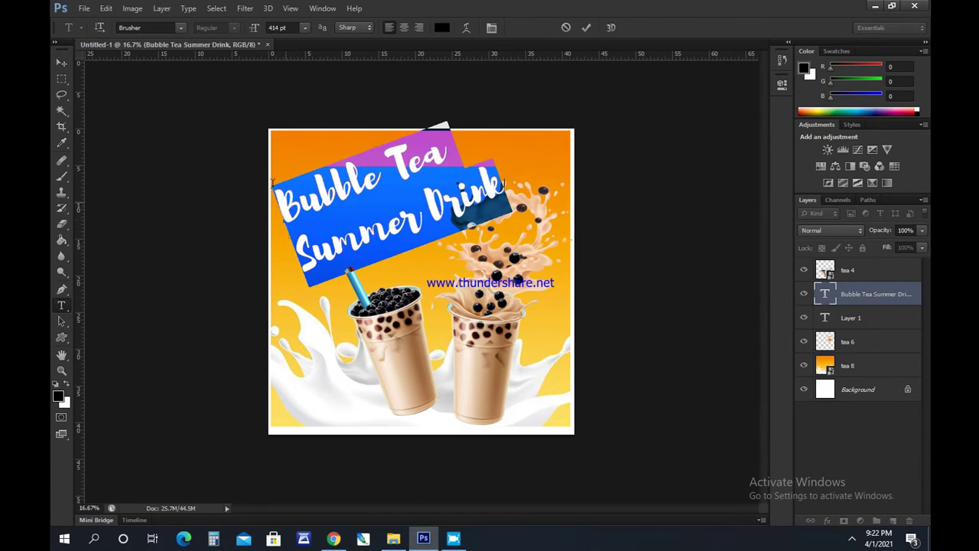
{"action": "left_click", "coordinate": [58, 395]}
{"action": "mouse_move", "coordinate": [428, 464]}
{"action": "left_mouse_down"}
{"action": "mouse_move", "coordinate": [443, 463]}
{"action": "mouse_move", "coordinate": [449, 477]}
{"action": "left_mouse_up"}
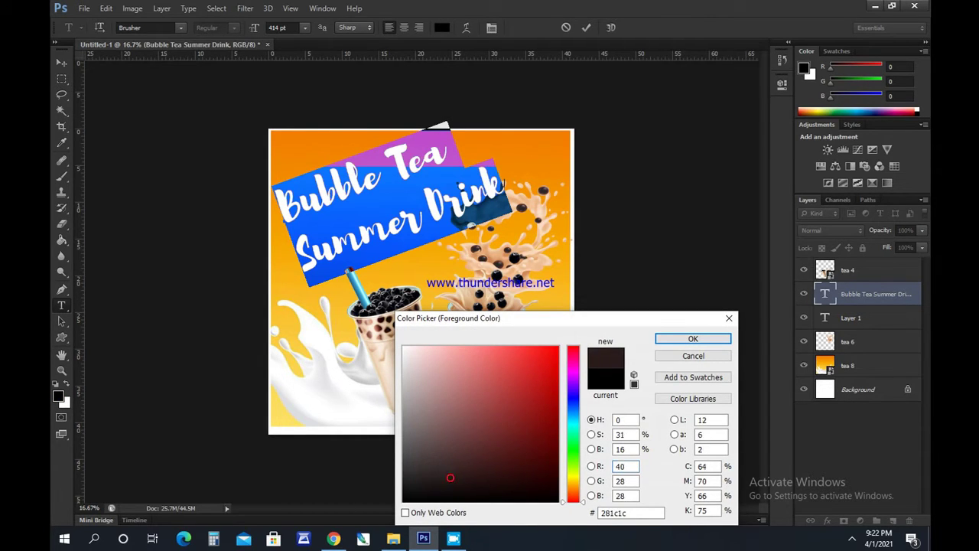
{"action": "left_click", "coordinate": [693, 338]}
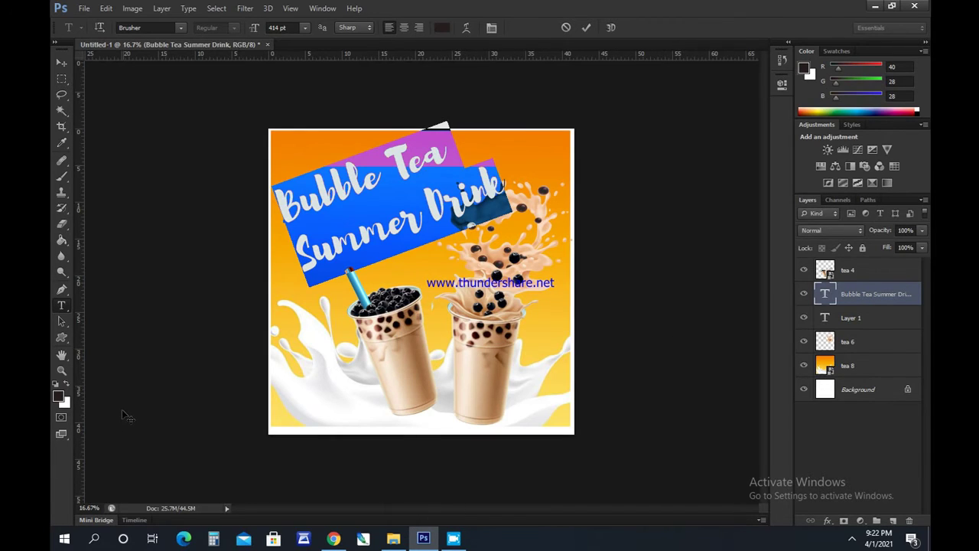
{"action": "left_click", "coordinate": [63, 379]}
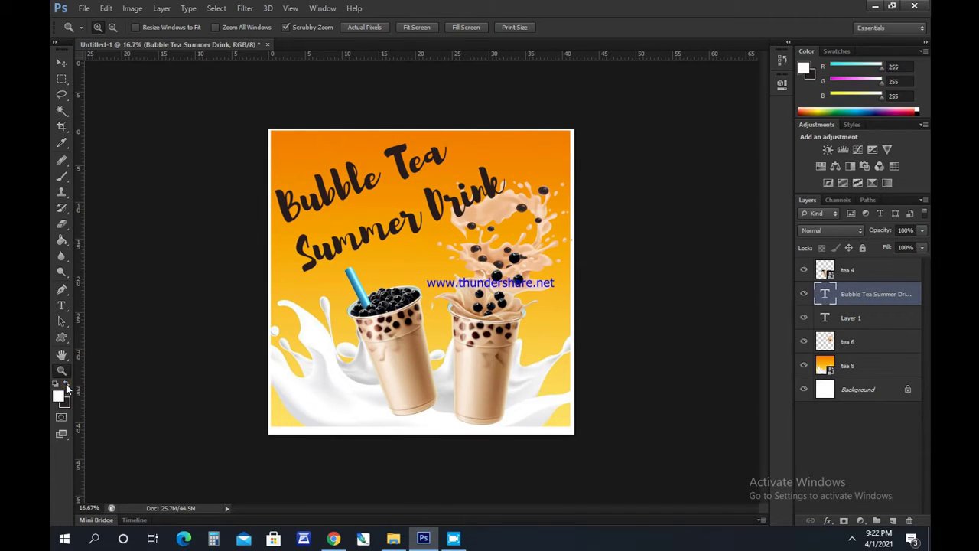
{"action": "left_click", "coordinate": [61, 62]}
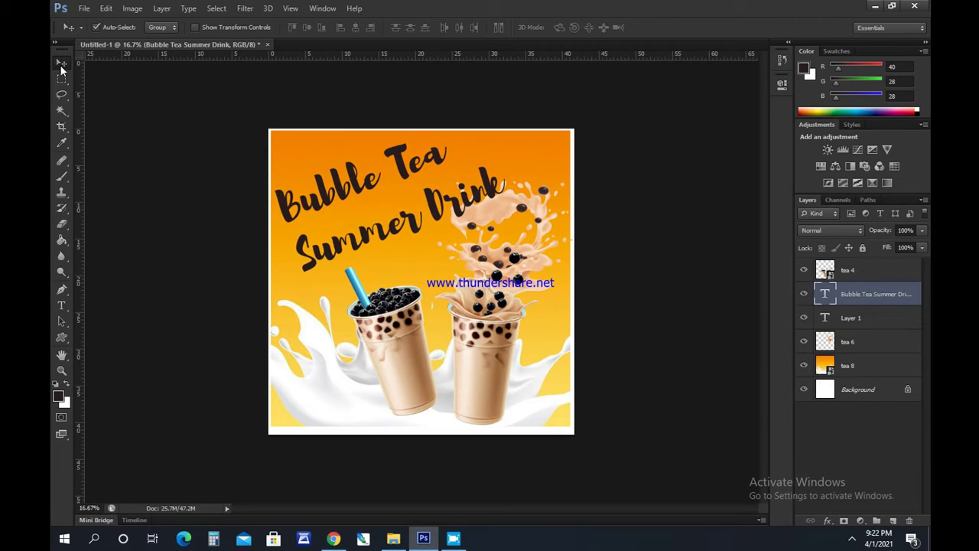
Nudge the title slightly and give it a thickened outside stroke in the near-white color #f1fdfe
{"action": "left_click_drag", "start_coordinate": [405, 161], "coordinate": [406, 159]}
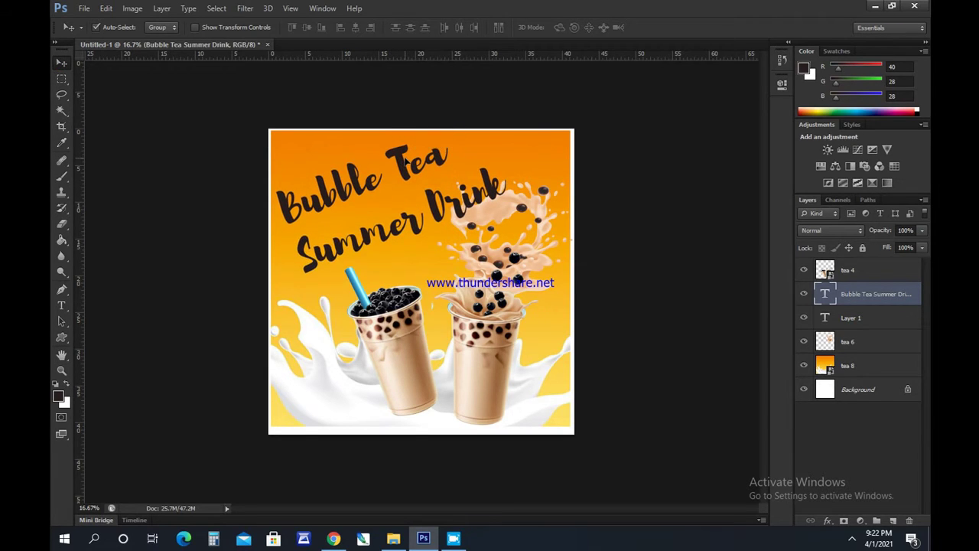
{"action": "left_click", "coordinate": [161, 7]}
{"action": "mouse_move", "coordinate": [222, 74]}
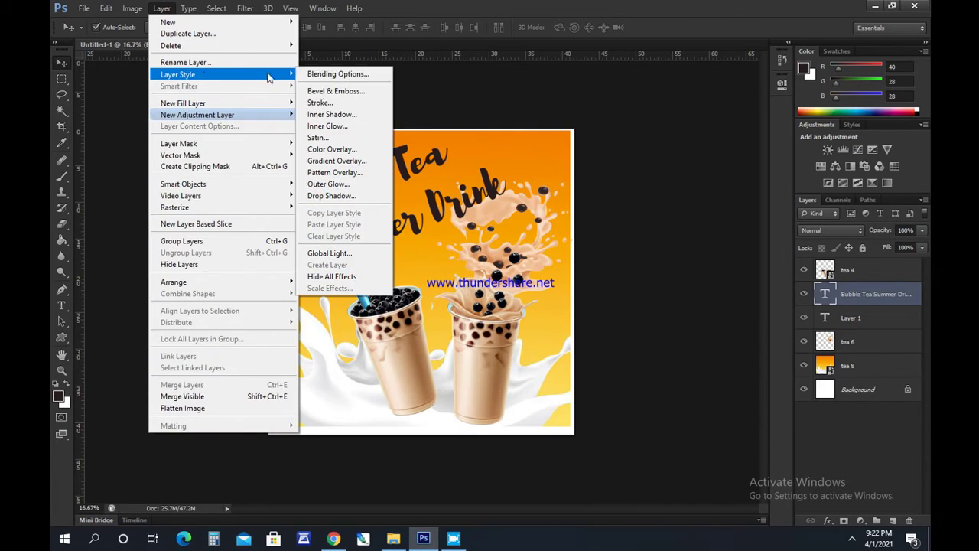
{"action": "left_click", "coordinate": [319, 102]}
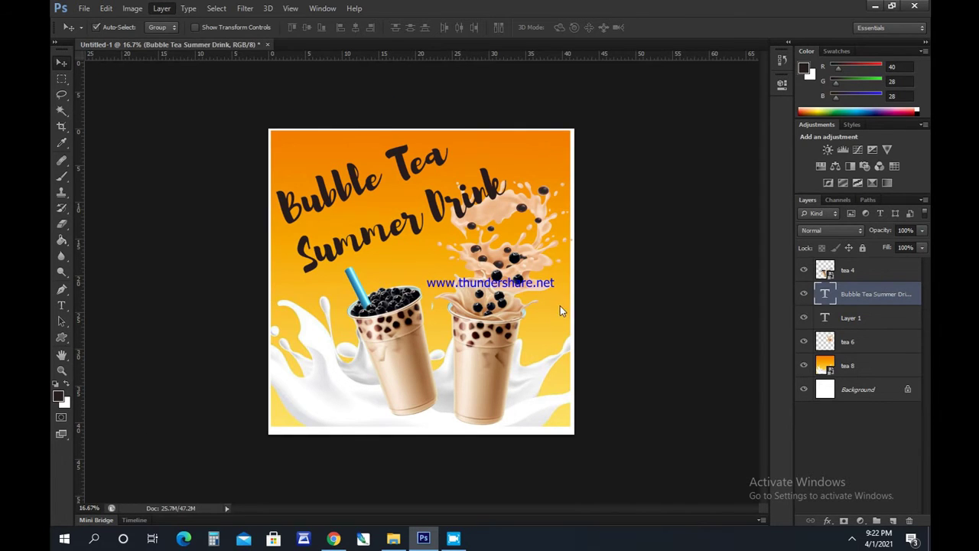
{"action": "left_click", "coordinate": [691, 428]}
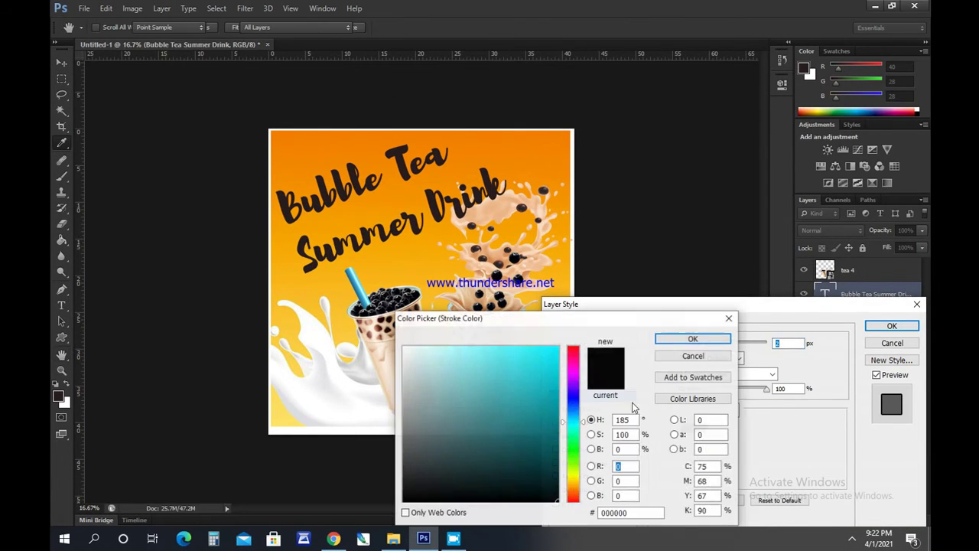
{"action": "left_click", "coordinate": [407, 348]}
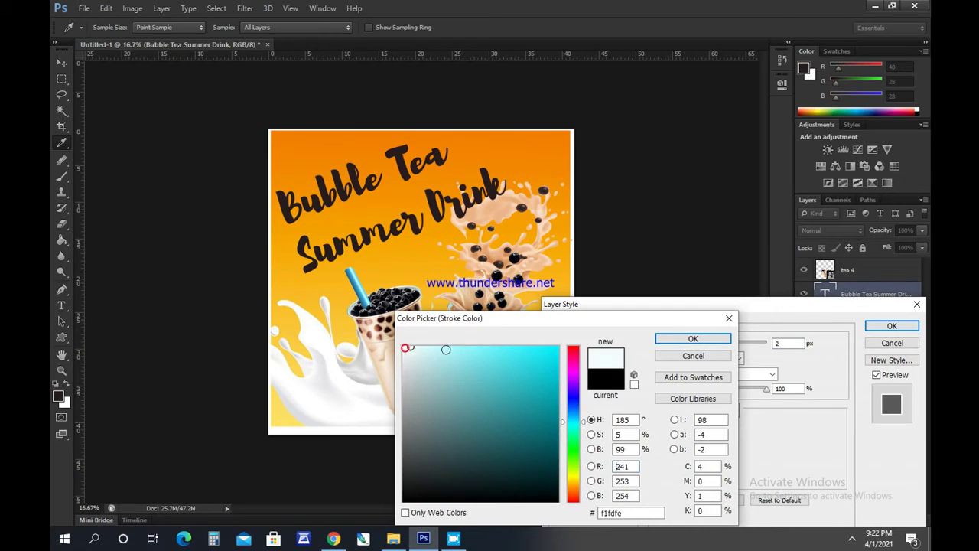
{"action": "left_click", "coordinate": [663, 339]}
{"action": "left_click_drag", "start_coordinate": [710, 346], "coordinate": [712, 347]}
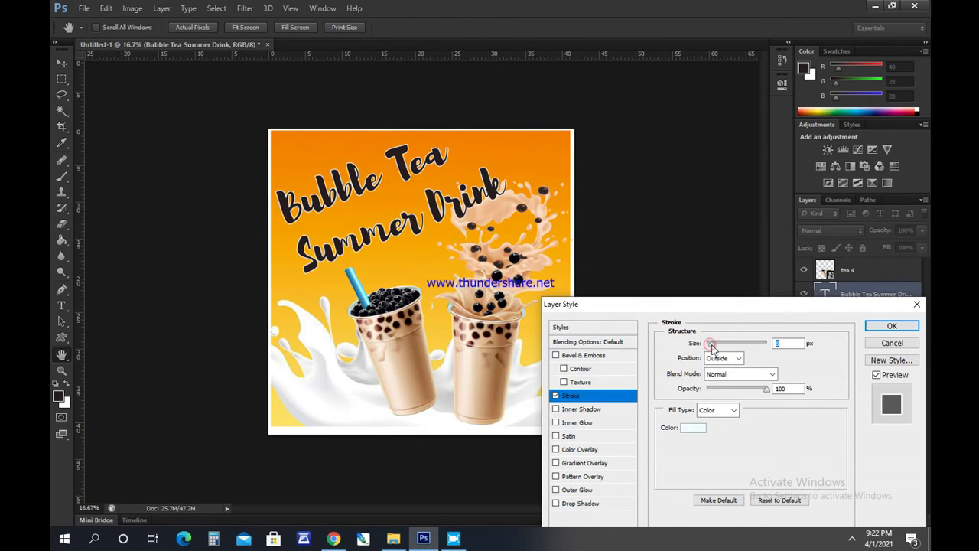
{"action": "left_click", "coordinate": [893, 325]}
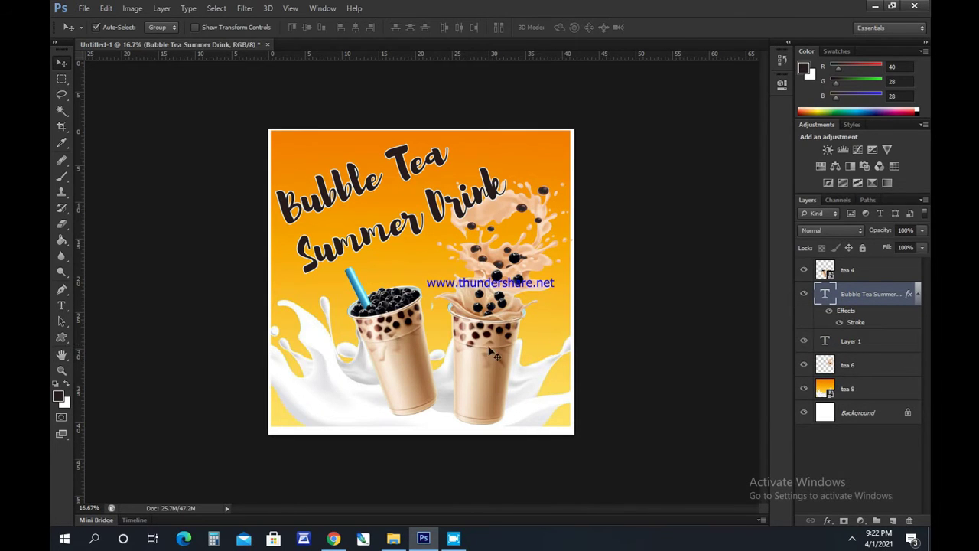
Shift the cups and the tea splash slightly toward the lower right, and the title slightly toward the upper left
{"action": "left_click_drag", "start_coordinate": [484, 352], "coordinate": [491, 355]}
{"action": "left_click_drag", "start_coordinate": [504, 218], "coordinate": [507, 221]}
{"action": "left_click_drag", "start_coordinate": [537, 264], "coordinate": [544, 270]}
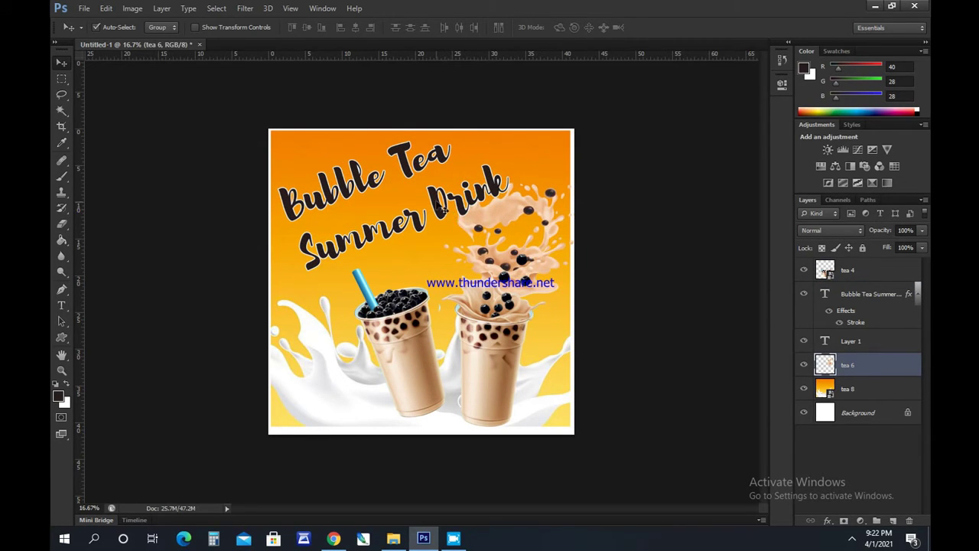
{"action": "left_click_drag", "start_coordinate": [434, 203], "coordinate": [428, 200]}
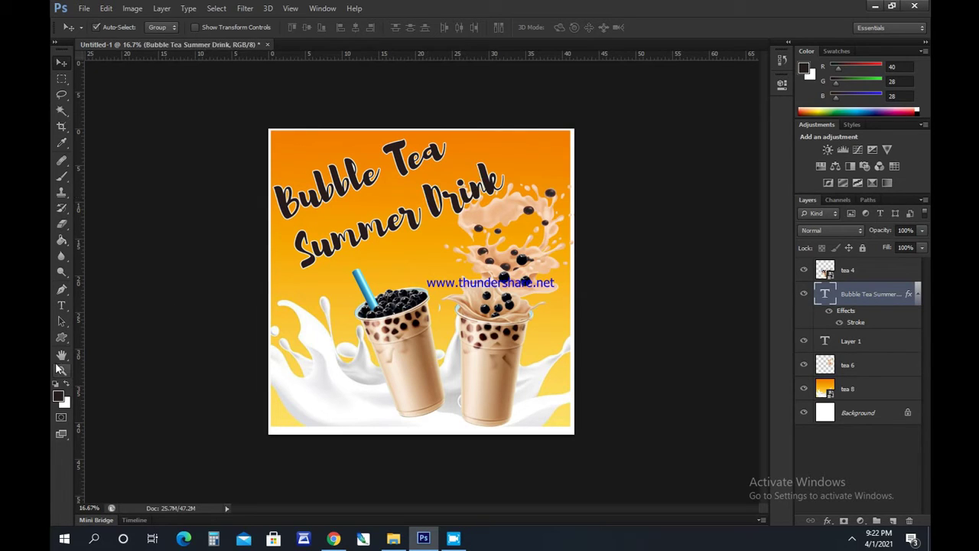
Draw a dark brown flower-shaped custom badge of about 929 × 930 px beside the left cup
{"action": "left_click", "coordinate": [61, 338]}
{"action": "right_click", "coordinate": [309, 333]}
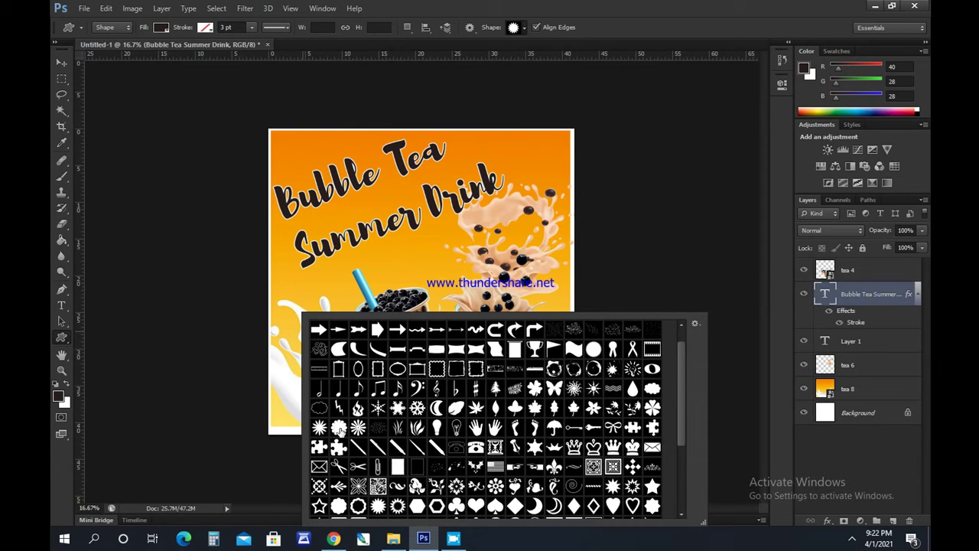
{"action": "left_click", "coordinate": [338, 427]}
{"action": "left_click", "coordinate": [296, 313]}
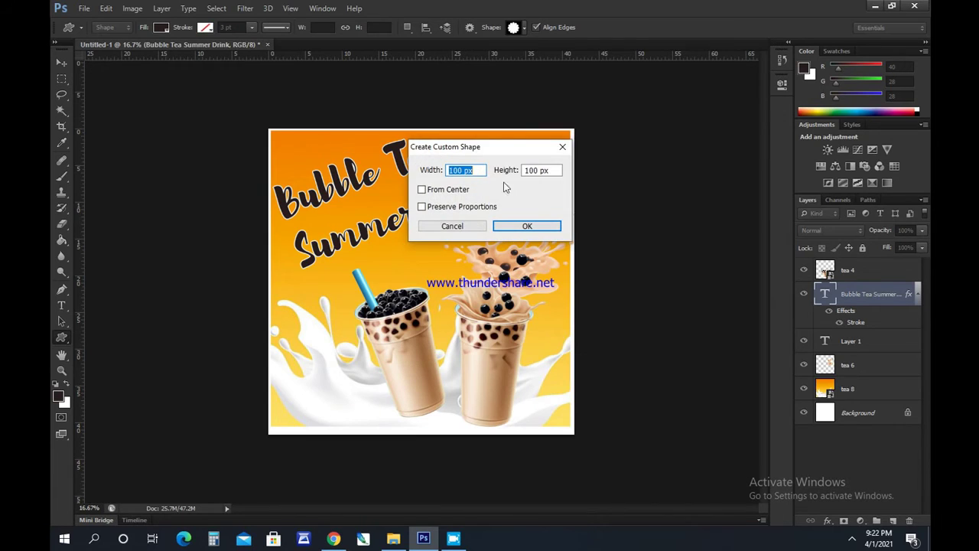
{"action": "left_click", "coordinate": [558, 147]}
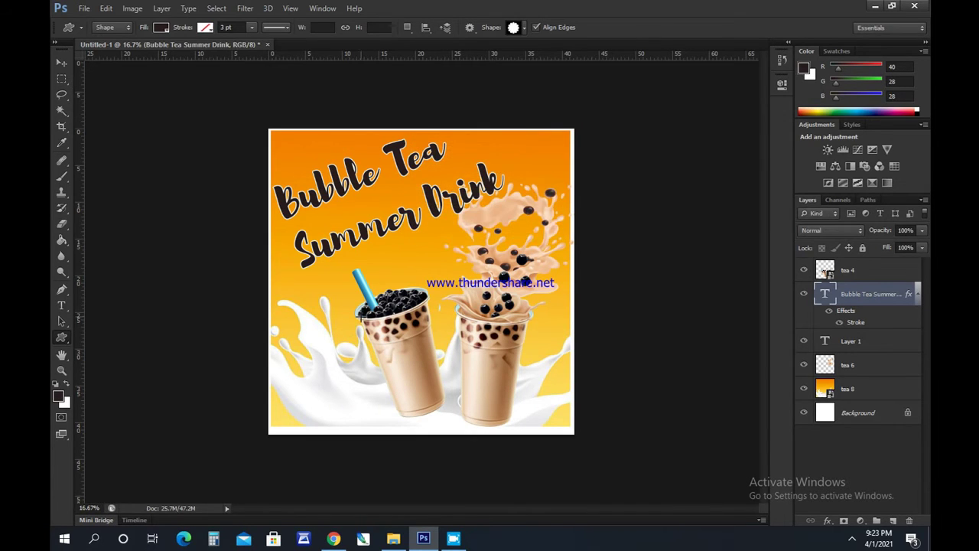
{"action": "left_click_drag", "start_coordinate": [362, 316], "coordinate": [254, 411]}
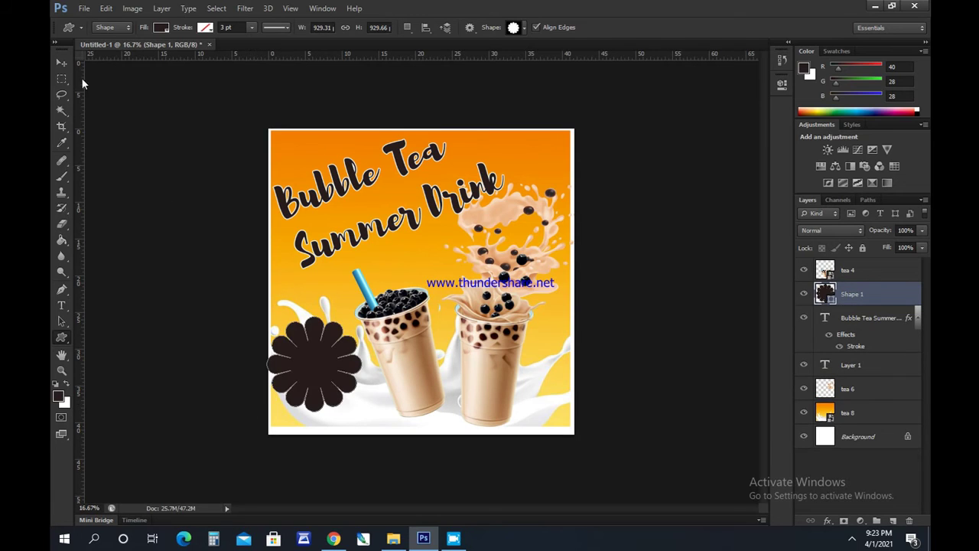
Enlarge the flower badge to about 134%, shift the cups to the right, and set the badge into the lower-left corner of the artwork
{"action": "left_click", "coordinate": [61, 62]}
{"action": "key", "text": "ctrl+t"}
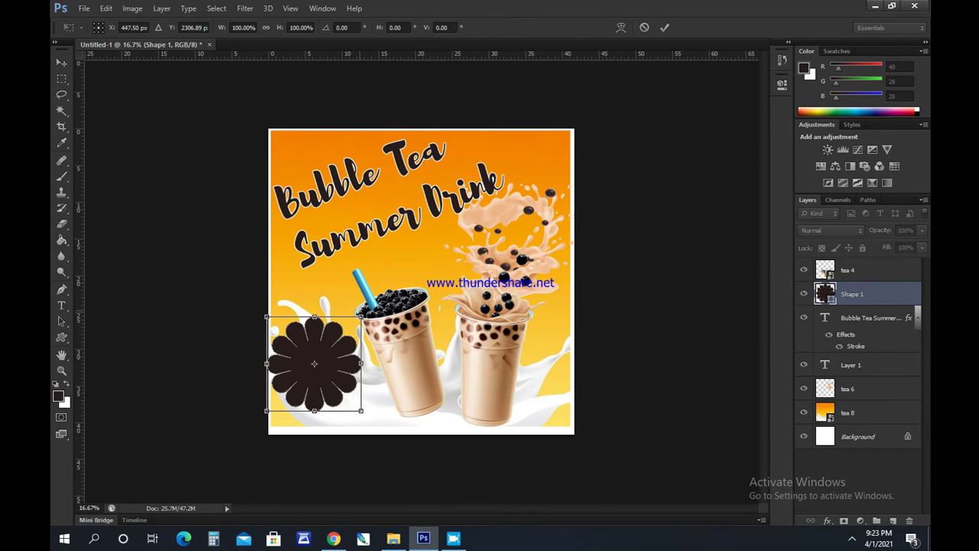
{"action": "left_click_drag", "start_coordinate": [360, 316], "coordinate": [394, 284]}
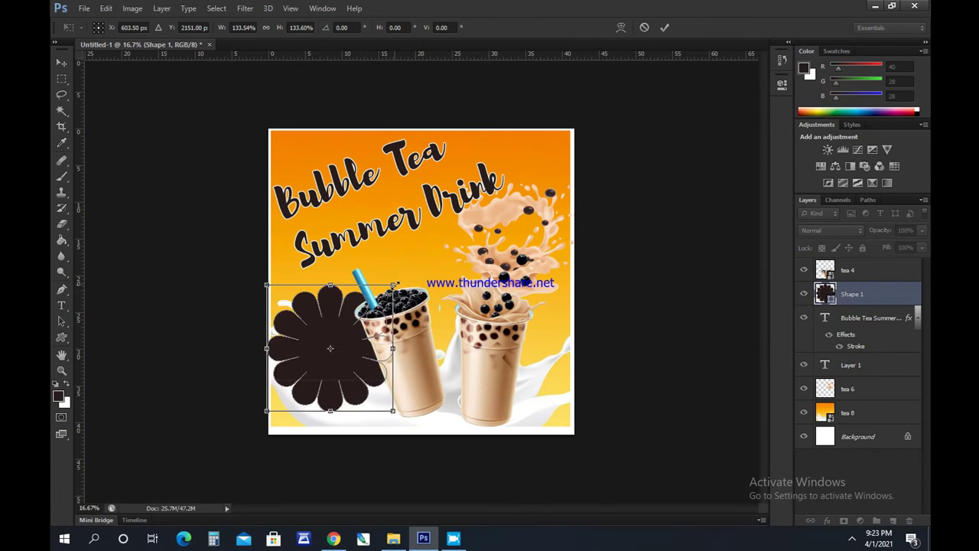
{"action": "key", "text": "Return"}
{"action": "left_click_drag", "start_coordinate": [430, 321], "coordinate": [444, 312]}
{"action": "left_click_drag", "start_coordinate": [358, 339], "coordinate": [369, 357]}
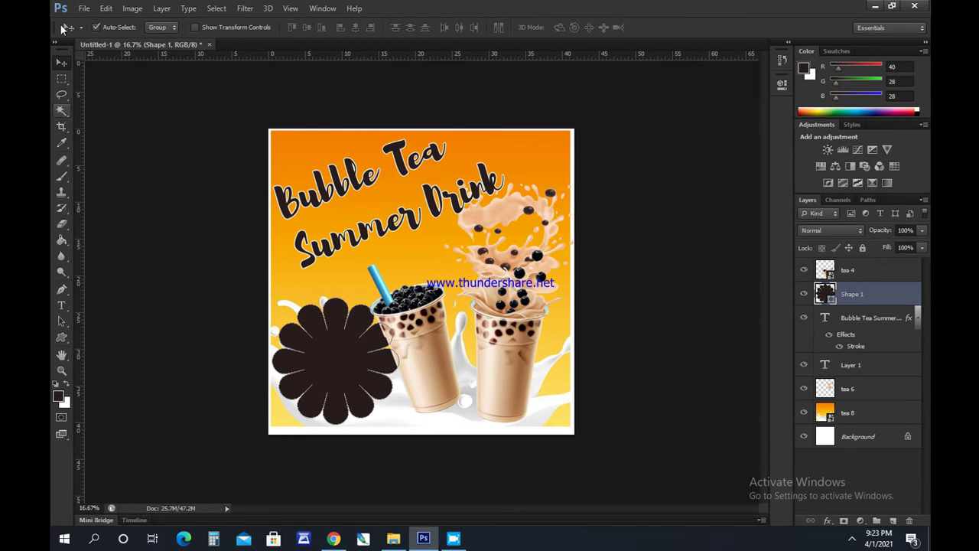
Fill the flower badge with red and bring its layer in front of the cups, nudging it slightly down
{"action": "left_click", "coordinate": [66, 340]}
{"action": "left_click", "coordinate": [161, 28]}
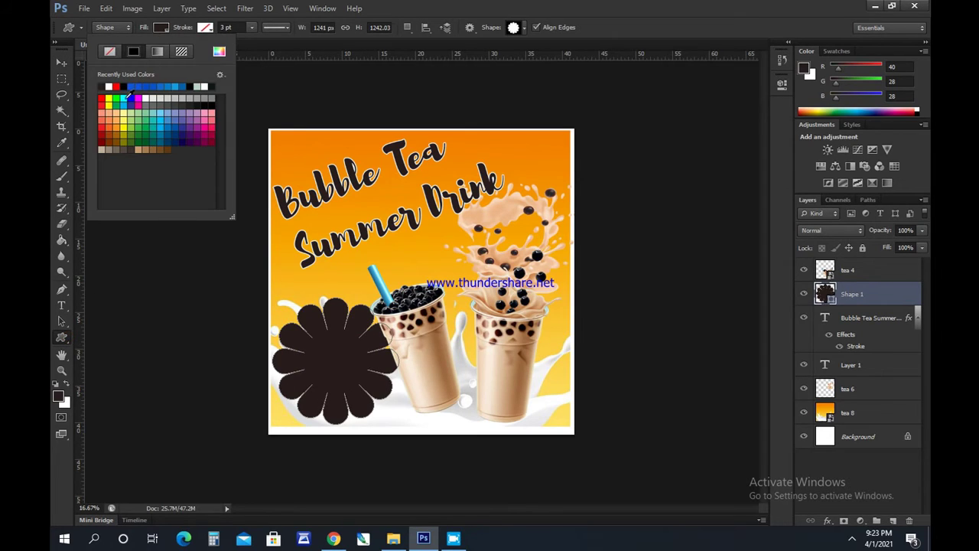
{"action": "left_click", "coordinate": [117, 86]}
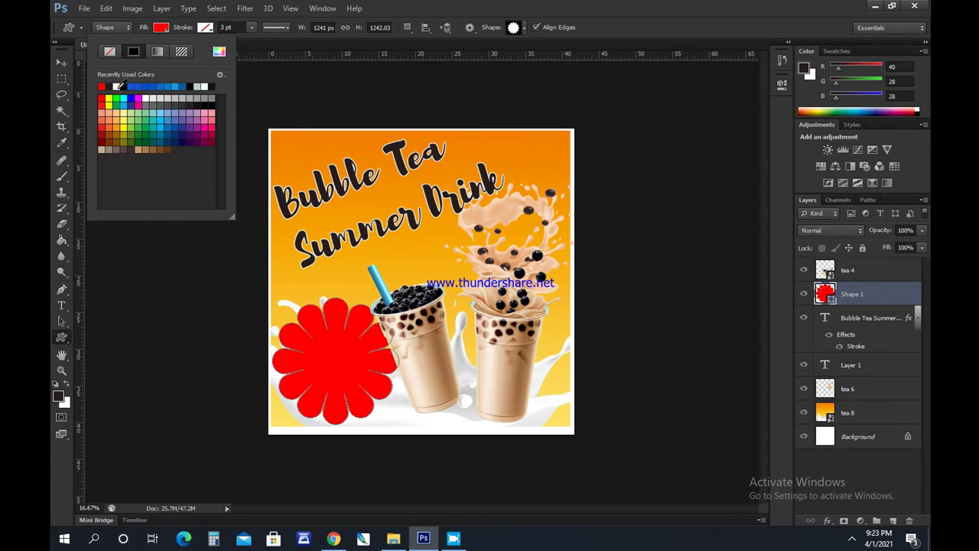
{"action": "left_click", "coordinate": [56, 62]}
{"action": "left_click_drag", "start_coordinate": [841, 296], "coordinate": [845, 269]}
{"action": "left_click_drag", "start_coordinate": [331, 353], "coordinate": [328, 356]}
Draw a circle of about 762 × 762 px in the middle of the red badge on a new layer and fill it white
{"action": "left_click", "coordinate": [64, 343]}
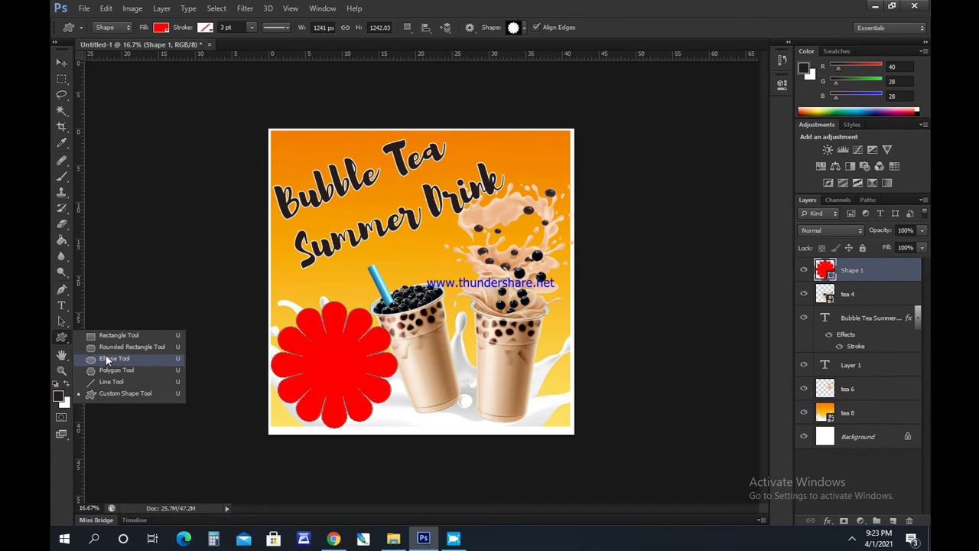
{"action": "left_click", "coordinate": [107, 359]}
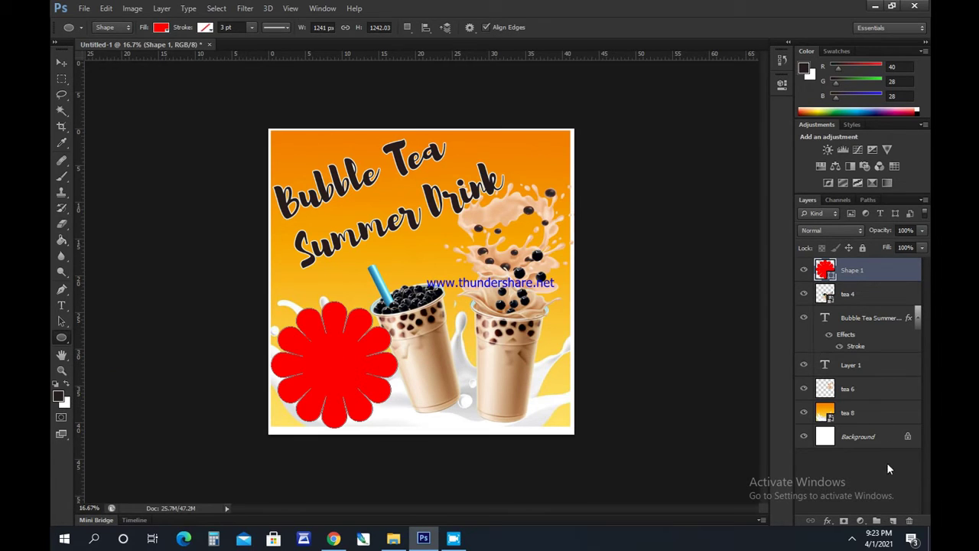
{"action": "left_click", "coordinate": [892, 520]}
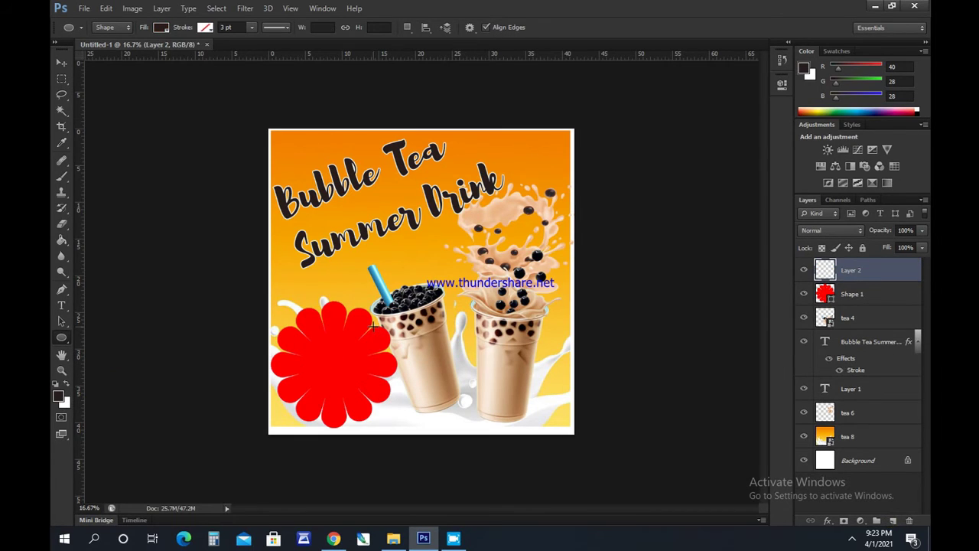
{"action": "left_click_drag", "start_coordinate": [373, 327], "coordinate": [302, 408]}
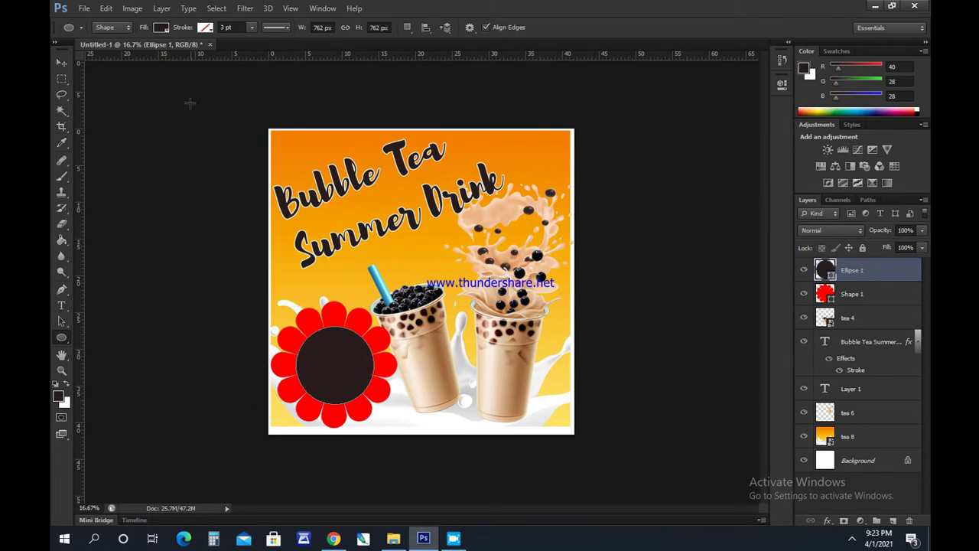
{"action": "left_click", "coordinate": [162, 27]}
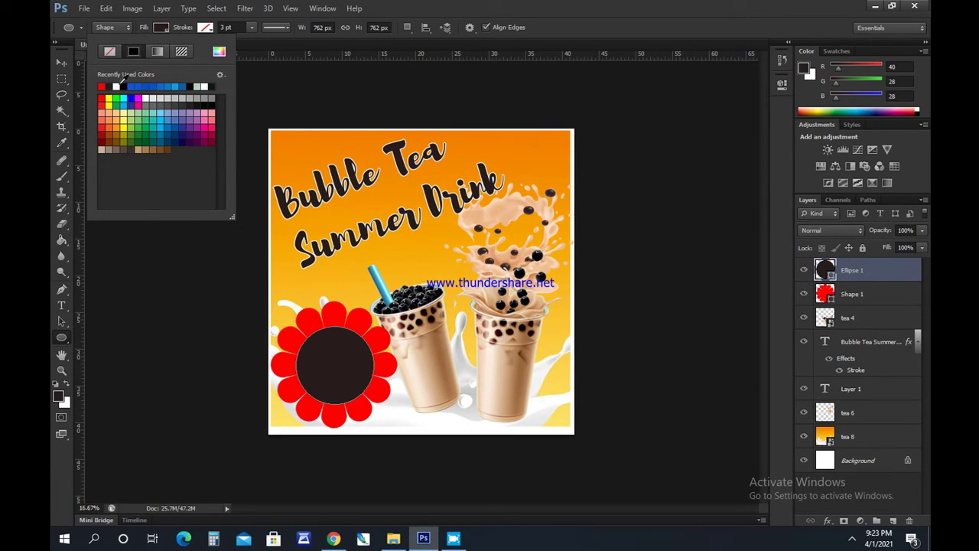
{"action": "left_click", "coordinate": [122, 86]}
{"action": "left_click", "coordinate": [123, 85]}
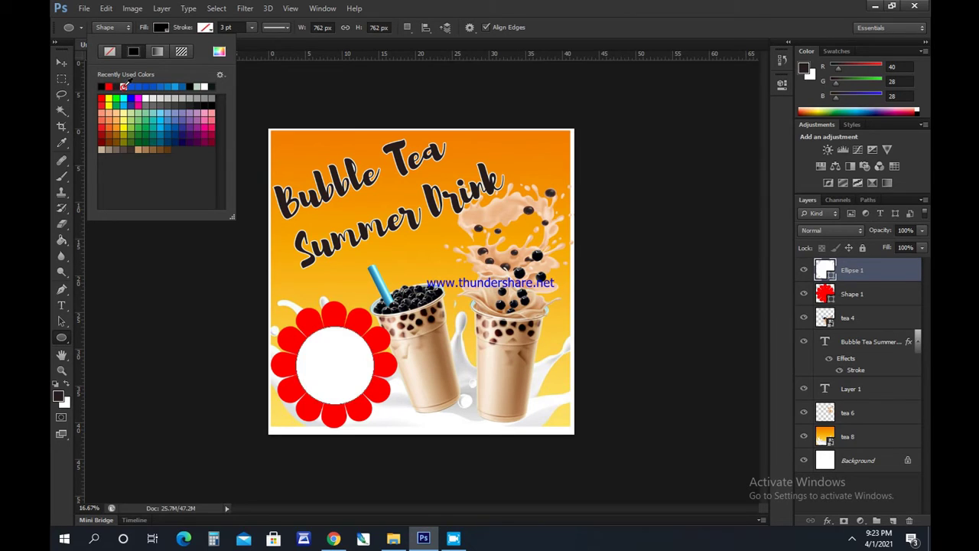
Enlarge the white circle to about 116% and recentre it on the red badge
{"action": "left_click", "coordinate": [63, 63]}
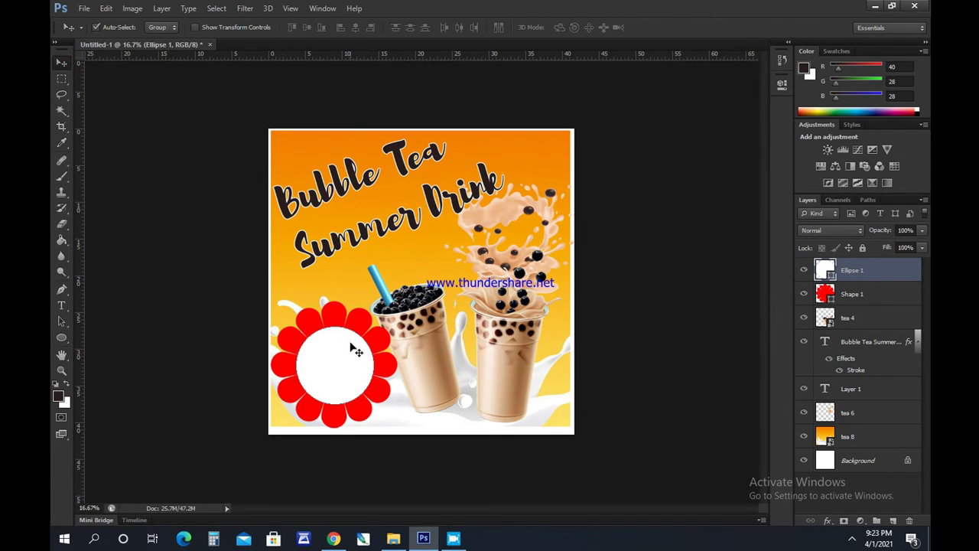
{"action": "left_click_drag", "start_coordinate": [349, 345], "coordinate": [382, 315]}
{"action": "key", "text": "ctrl+t"}
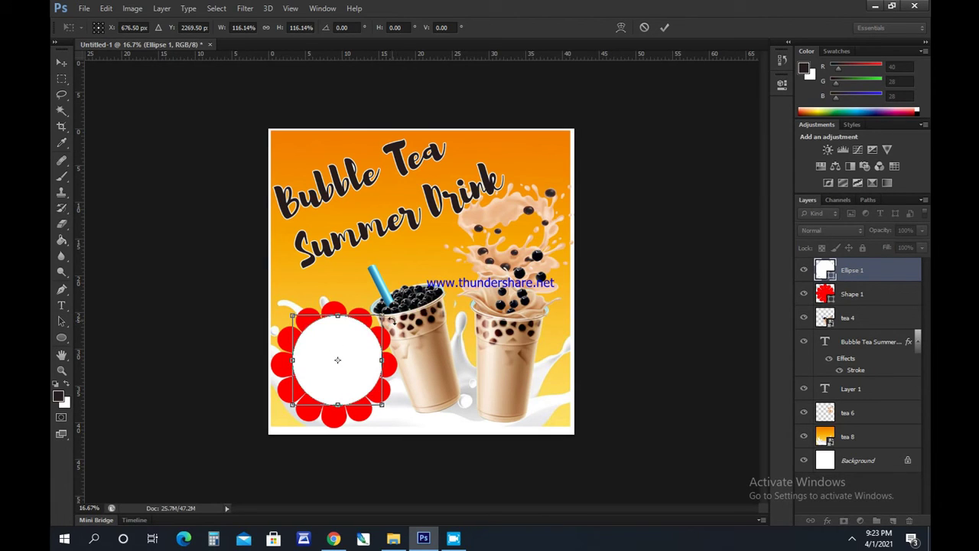
{"action": "key", "text": "Return"}
{"action": "left_click_drag", "start_coordinate": [360, 352], "coordinate": [334, 382]}
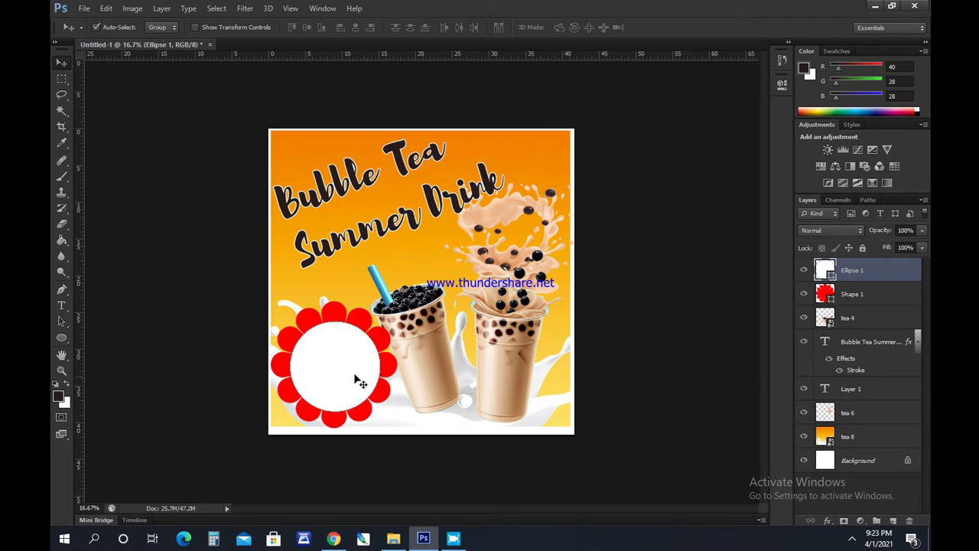
Add the two-line text "20% Discount" over the badge on a new layer, indenting the first line to centre it
{"action": "left_click", "coordinate": [892, 520]}
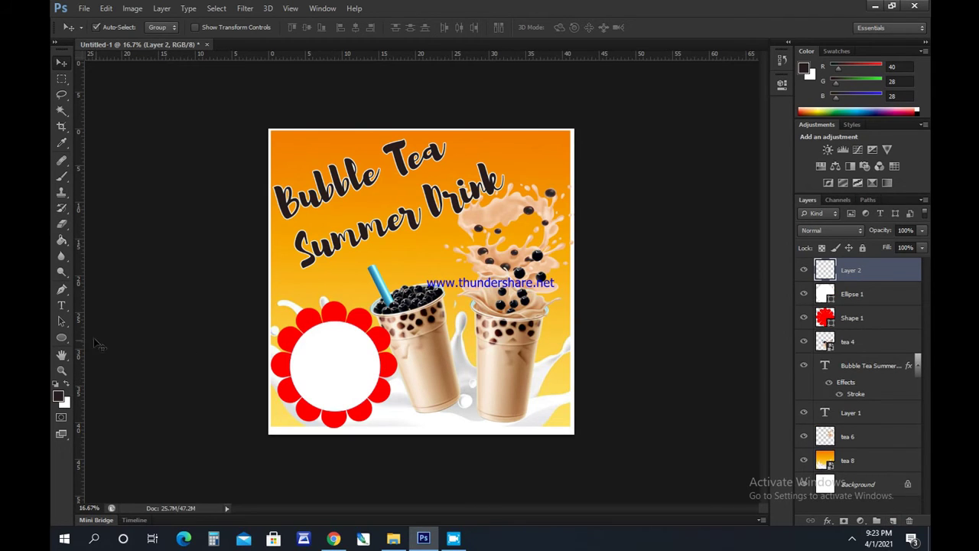
{"action": "left_click", "coordinate": [61, 305]}
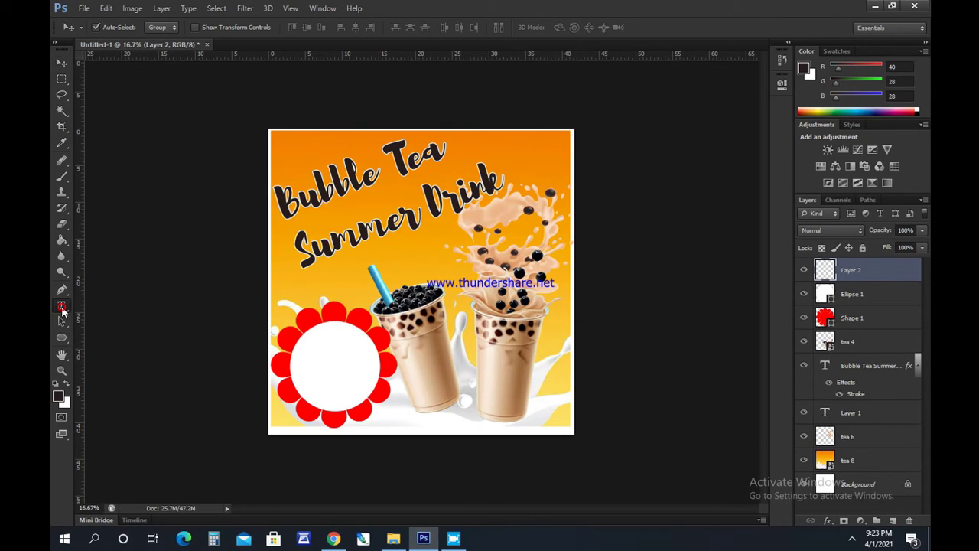
{"action": "left_click", "coordinate": [321, 354]}
{"action": "type", "text": "20"}
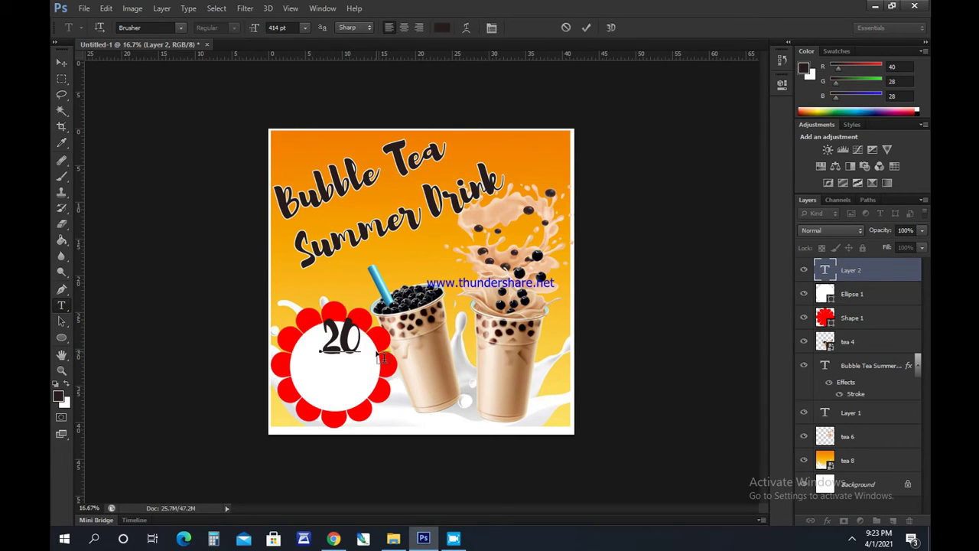
{"action": "type", "text": "% "}
{"action": "type", "text": "Di"}
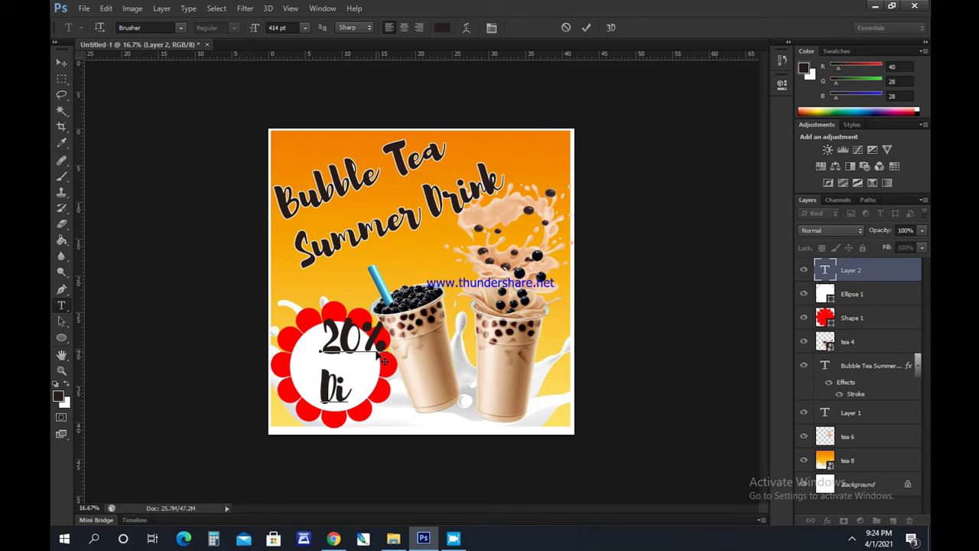
{"action": "type", "text": "scount"}
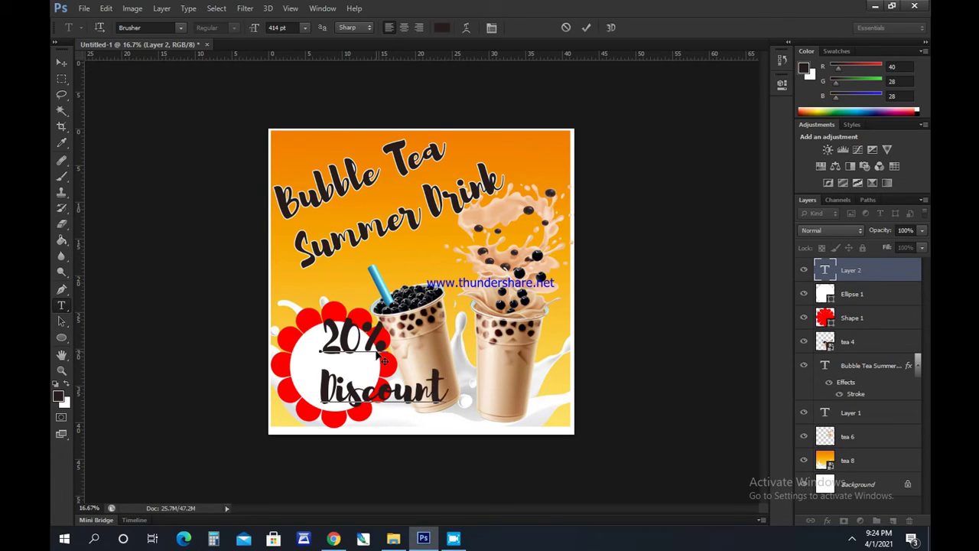
{"action": "left_click", "coordinate": [325, 337]}
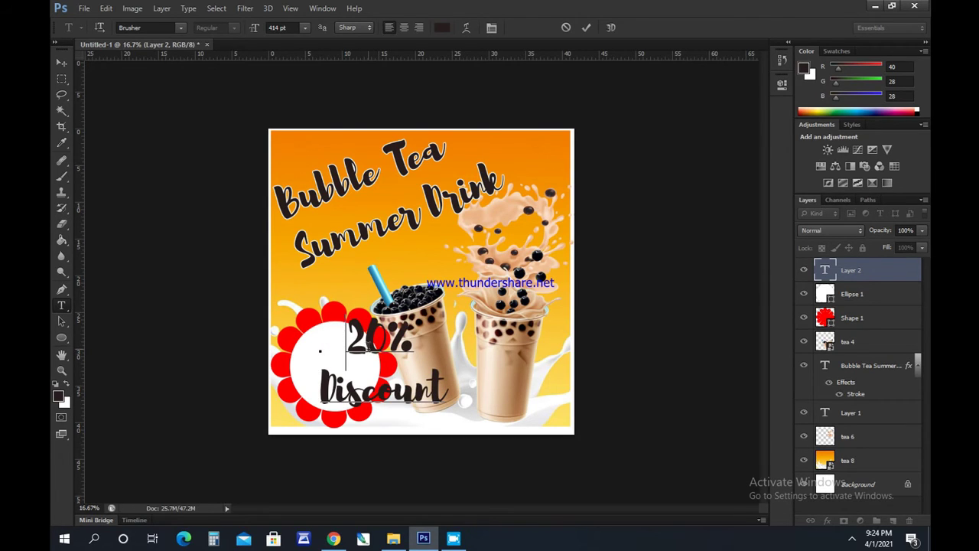
Scale the discount text to about 57%, rotate it about -13.5°, and centre it inside the white circle
{"action": "left_click", "coordinate": [61, 61]}
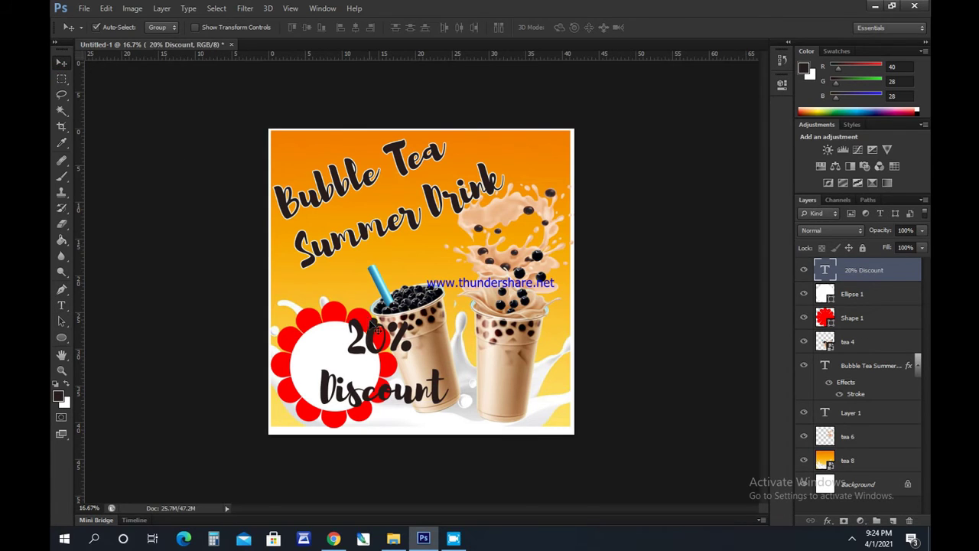
{"action": "left_click_drag", "start_coordinate": [357, 320], "coordinate": [316, 315]}
{"action": "key", "text": "ctrl+t"}
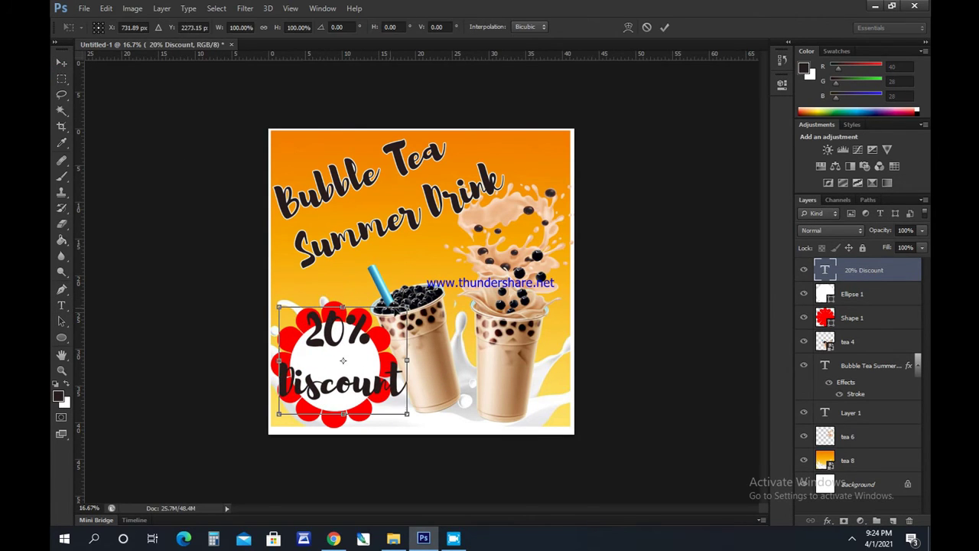
{"action": "left_click_drag", "start_coordinate": [407, 306], "coordinate": [363, 346]}
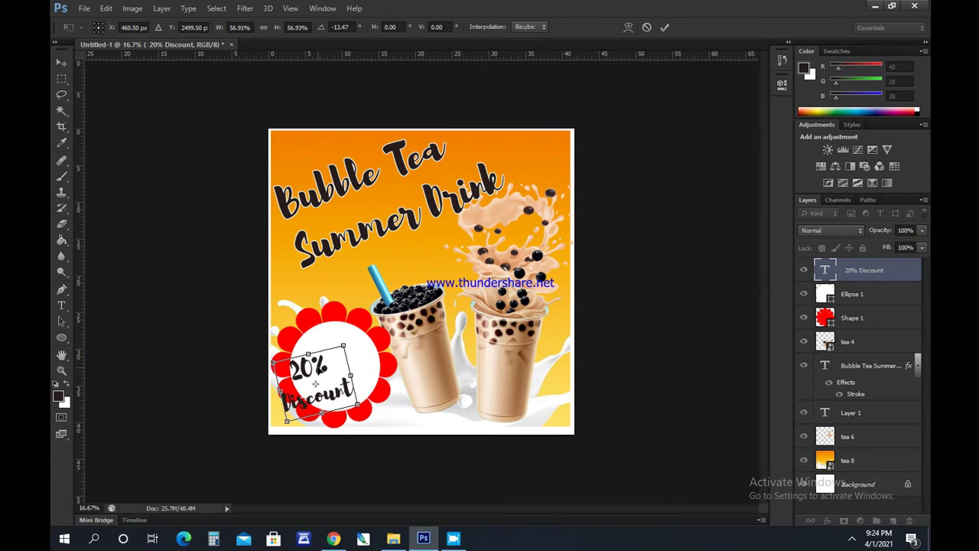
{"action": "left_click_drag", "start_coordinate": [318, 370], "coordinate": [339, 350]}
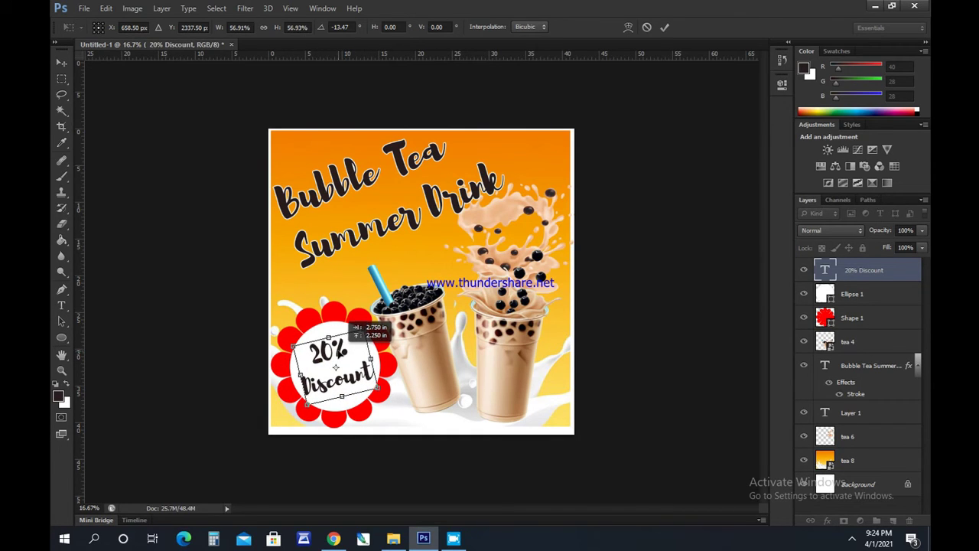
{"action": "key", "text": "Return"}
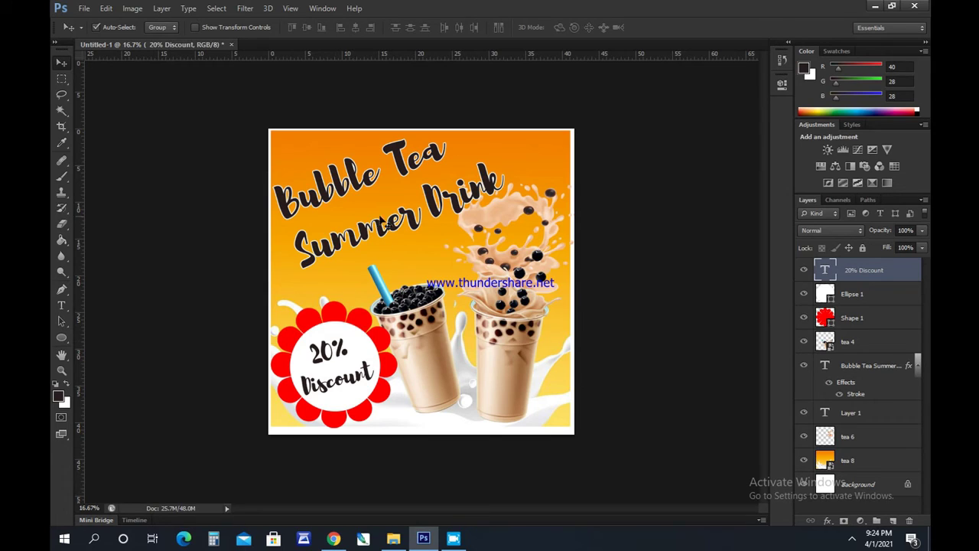
Reposition the banner title slightly lower over the orange background
{"action": "left_click_drag", "start_coordinate": [402, 169], "coordinate": [404, 169]}
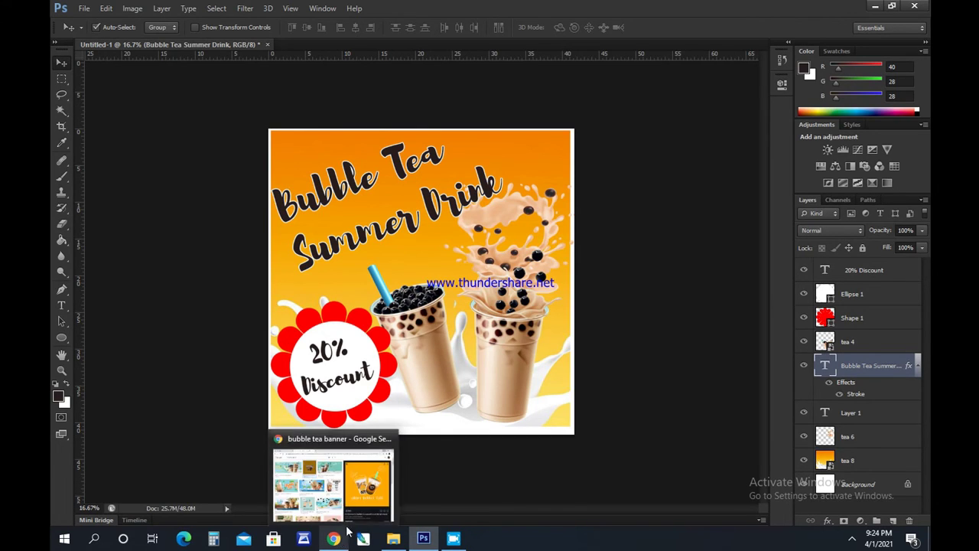
{"action": "left_click_drag", "start_coordinate": [484, 179], "coordinate": [482, 190]}
{"action": "left_click", "coordinate": [398, 536]}
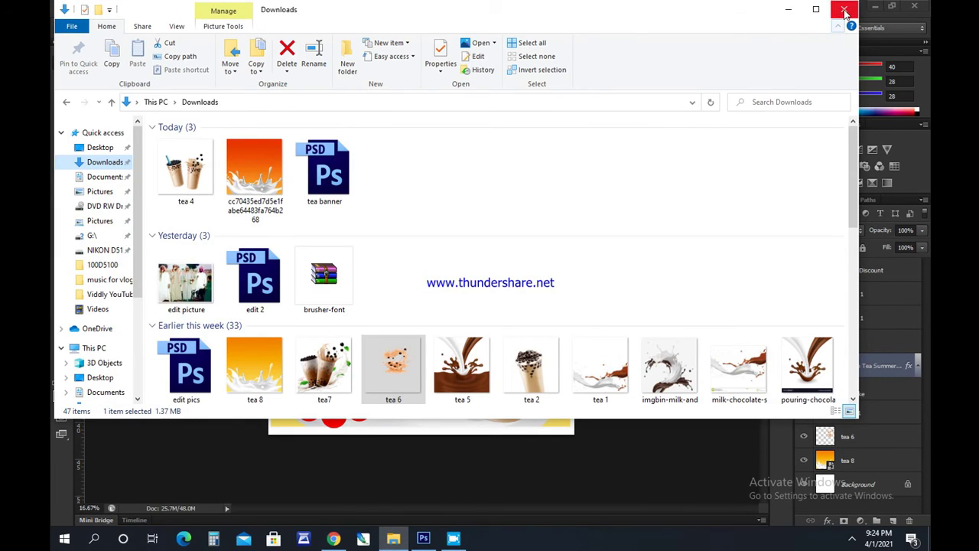
{"action": "left_click", "coordinate": [844, 11]}
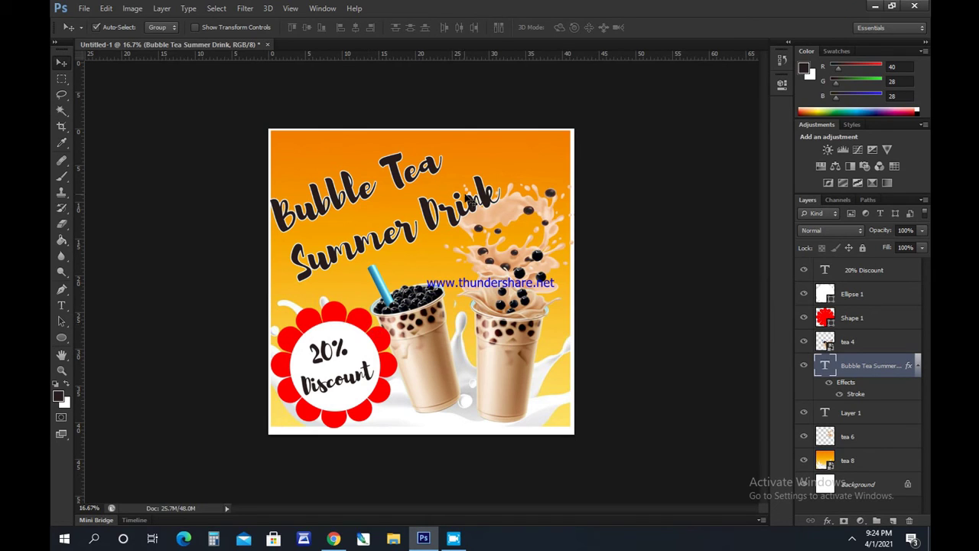
{"action": "left_click_drag", "start_coordinate": [489, 191], "coordinate": [493, 183]}
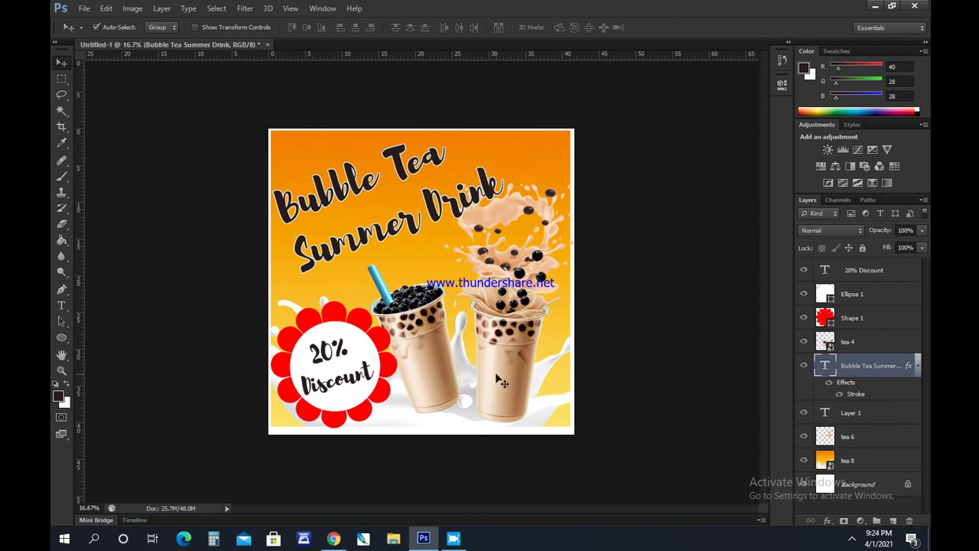
Enlarge the cups image to about 553.5% scale and reposition it beside the badge
{"action": "left_click_drag", "start_coordinate": [493, 366], "coordinate": [494, 373]}
{"action": "key", "text": "ctrl+t"}
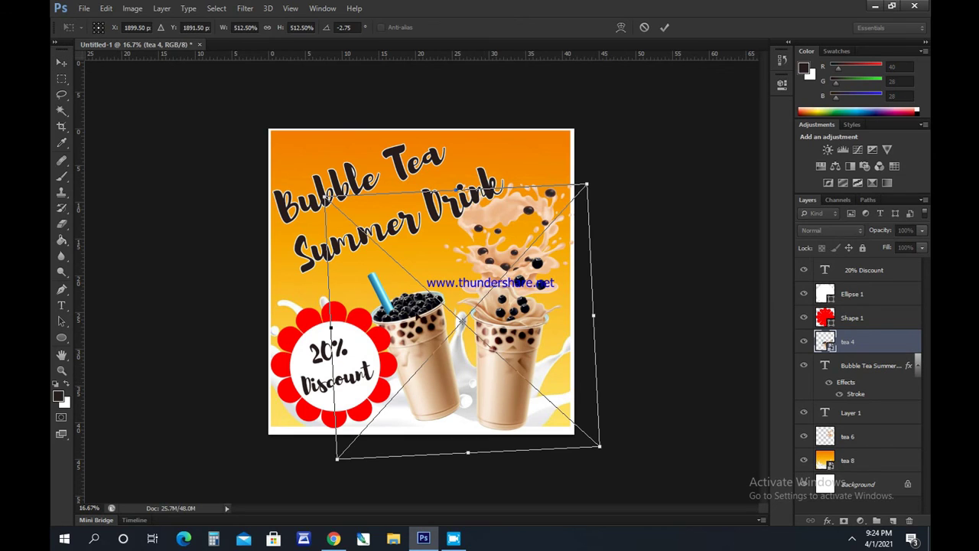
{"action": "left_click_drag", "start_coordinate": [327, 196], "coordinate": [304, 173]}
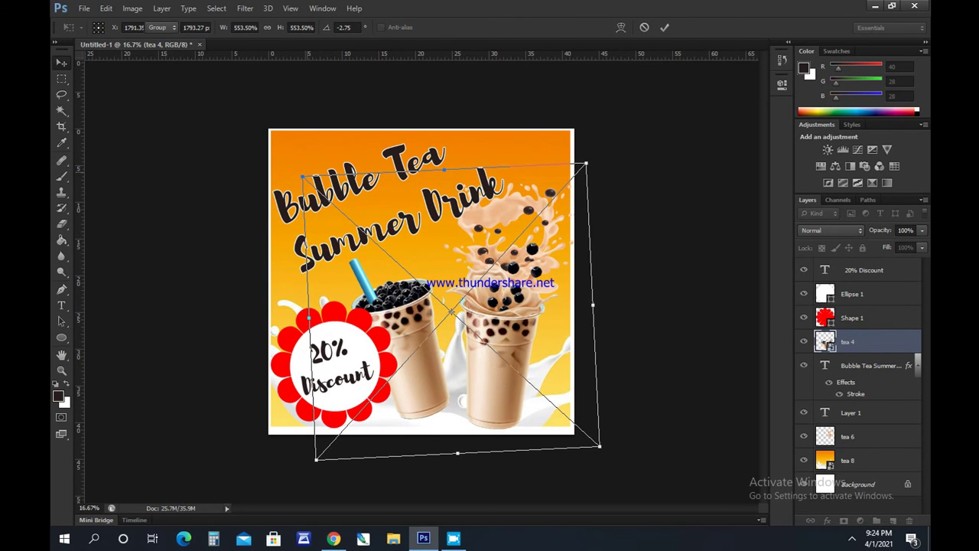
{"action": "key", "text": "Return"}
{"action": "left_click_drag", "start_coordinate": [498, 354], "coordinate": [501, 348]}
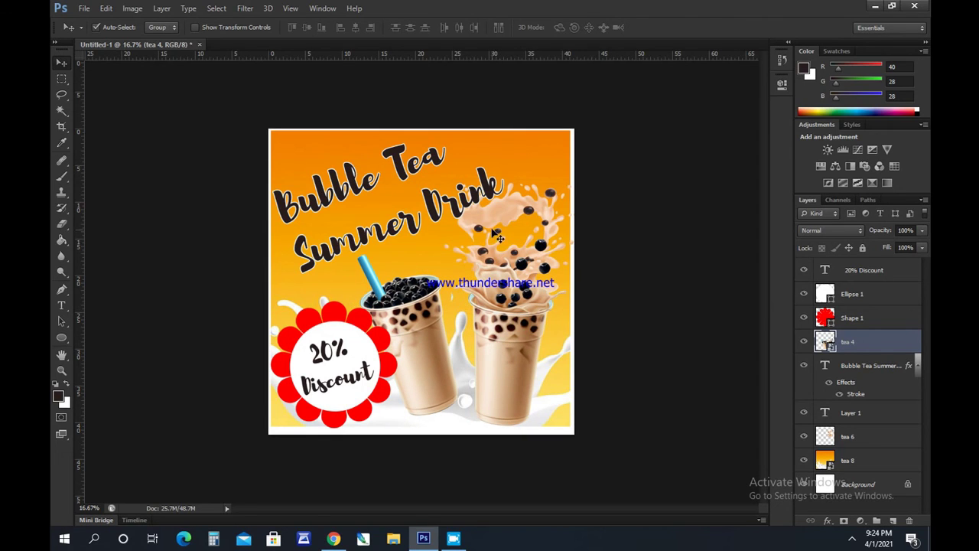
Move the tea splash up and slightly right above the right cup, and nudge the cups slightly up and left
{"action": "left_click_drag", "start_coordinate": [502, 212], "coordinate": [517, 192]}
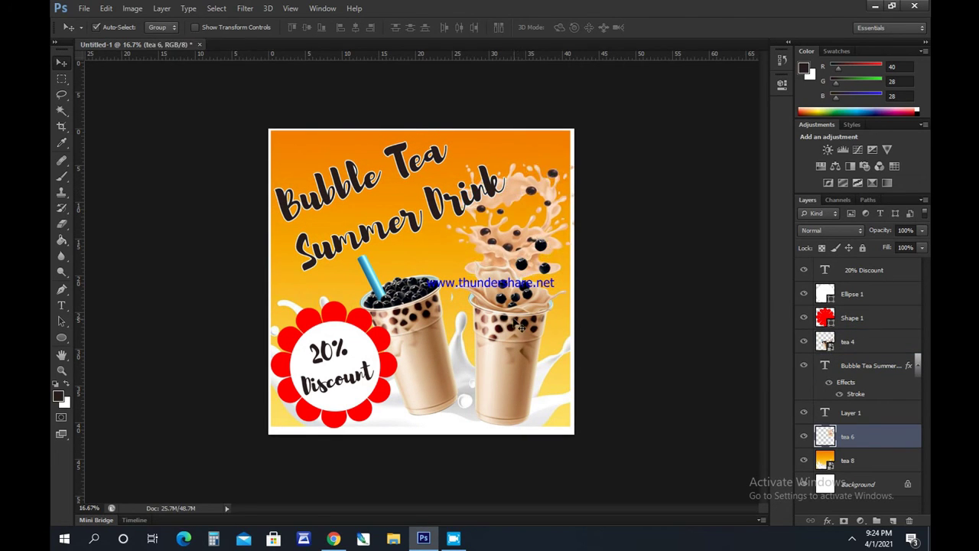
{"action": "left_click_drag", "start_coordinate": [511, 304], "coordinate": [515, 322]}
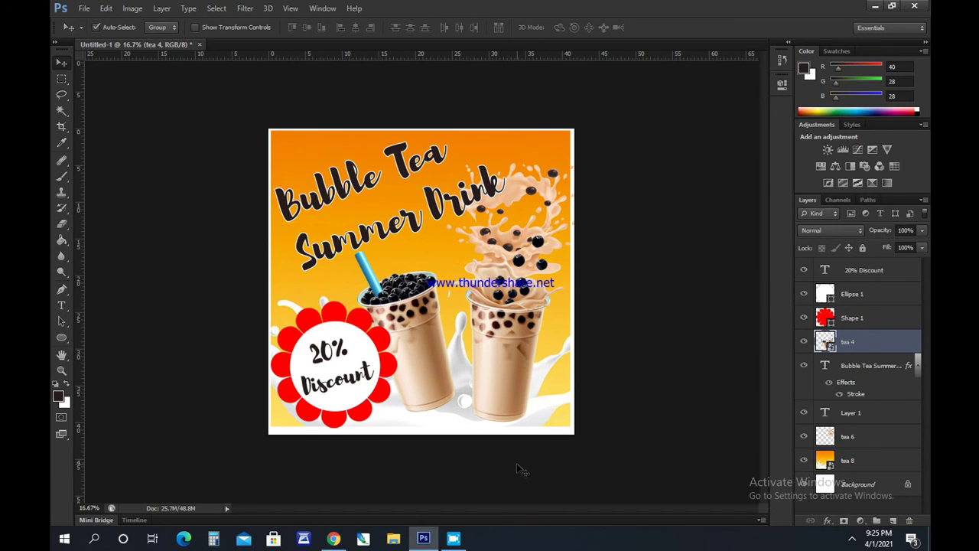
{"action": "key", "text": "ctrl+plus"}
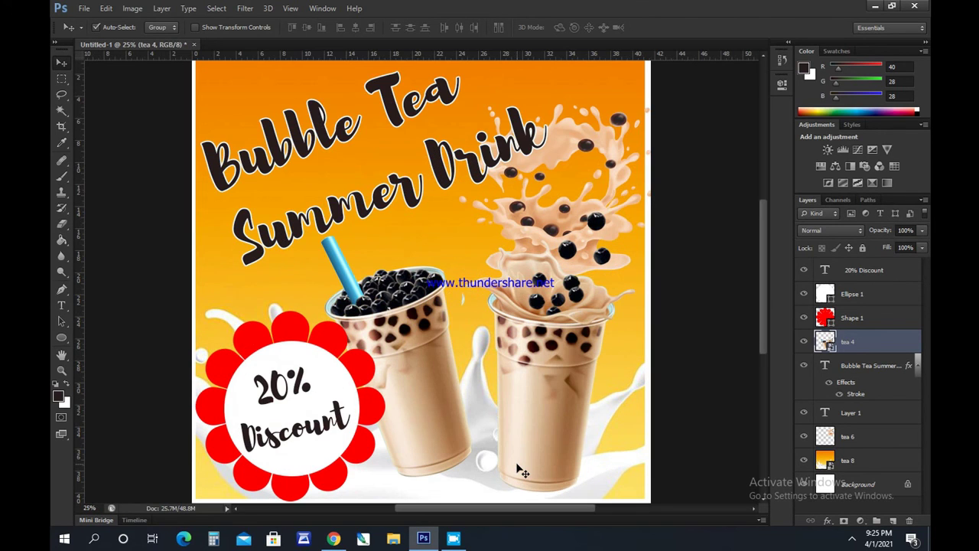